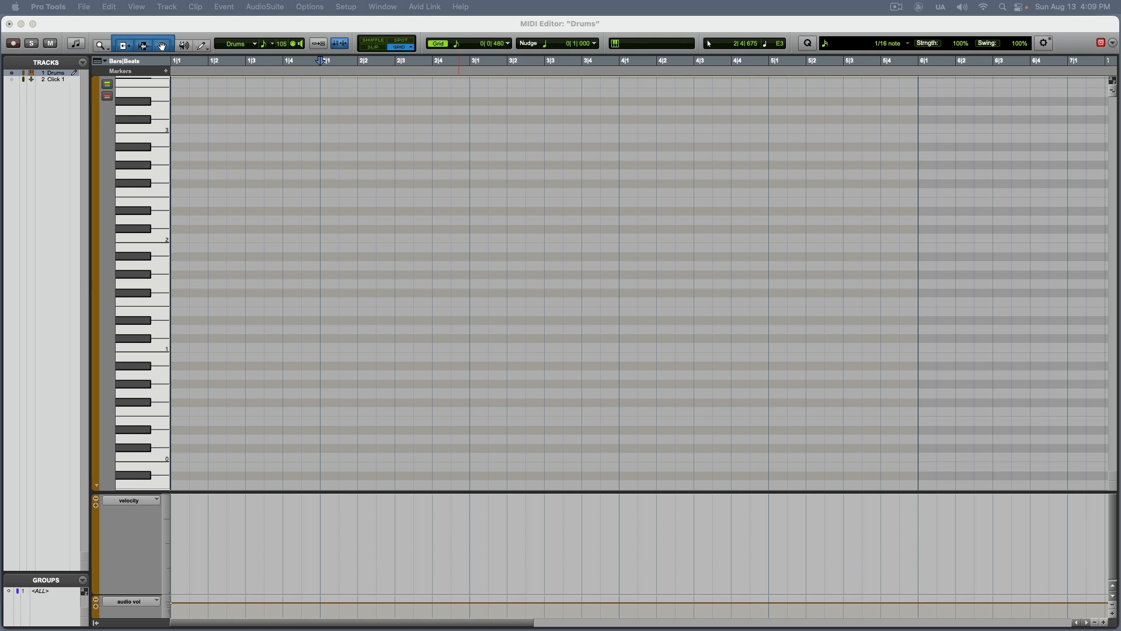
Use Grid edit mode for the Drums MIDI editor and set the grid value to a 1/4 note.
click(156, 346)
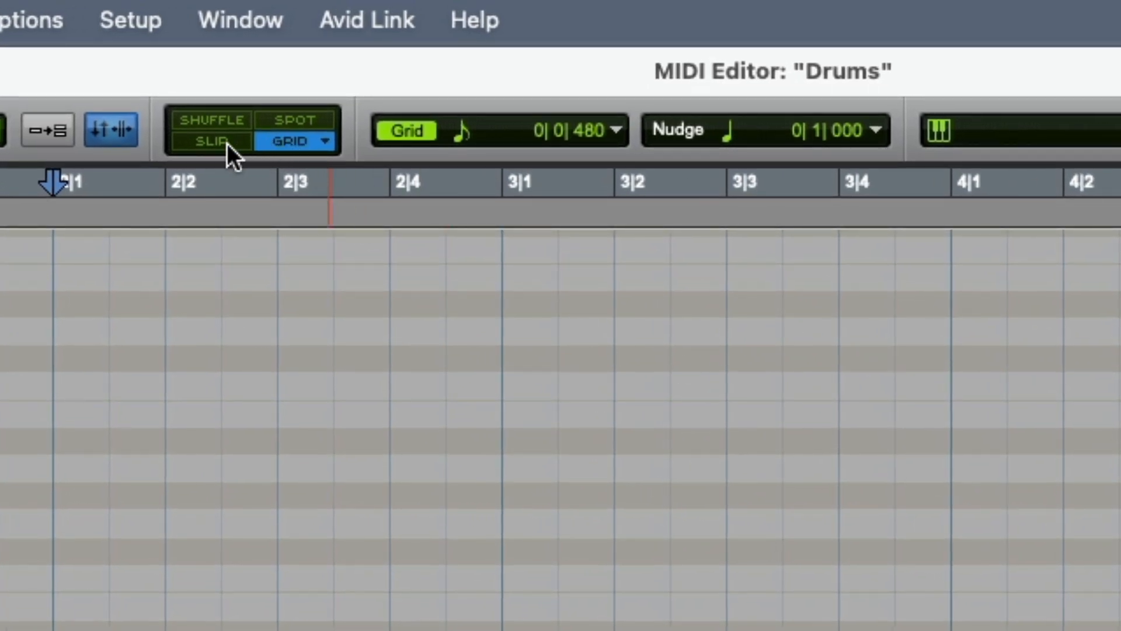
click(226, 143)
click(268, 142)
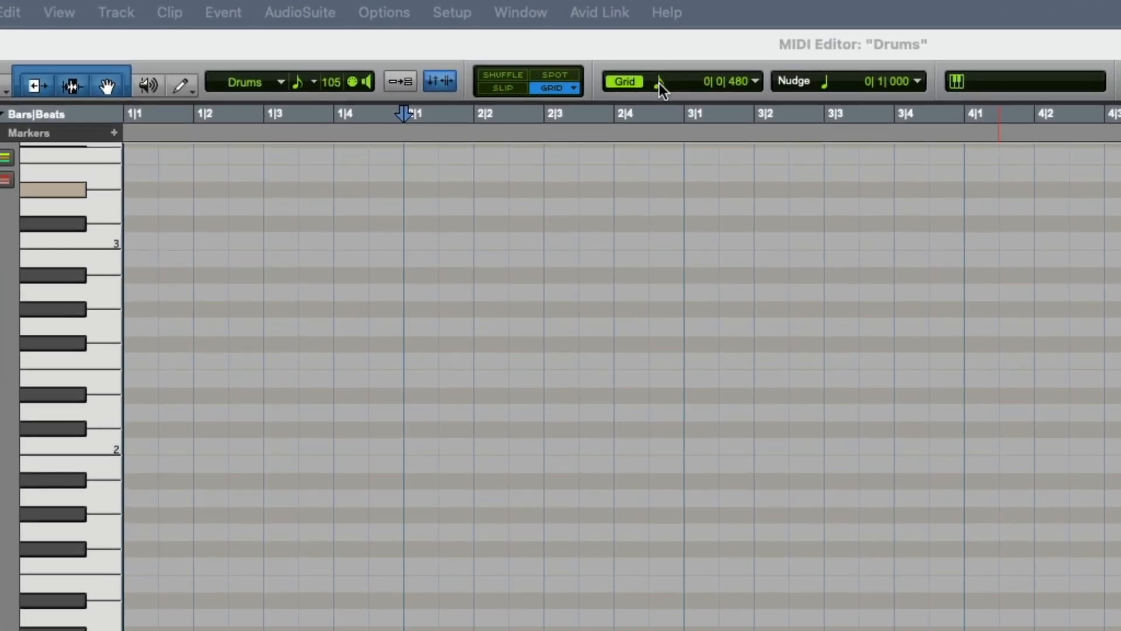
click(630, 76)
click(630, 76)
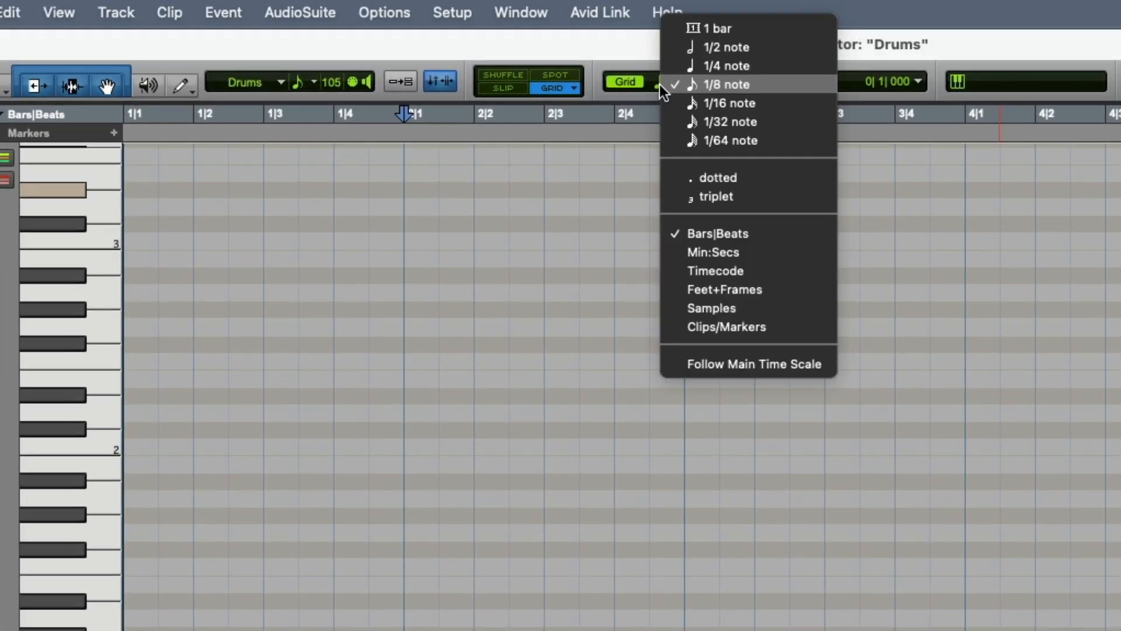
click(699, 66)
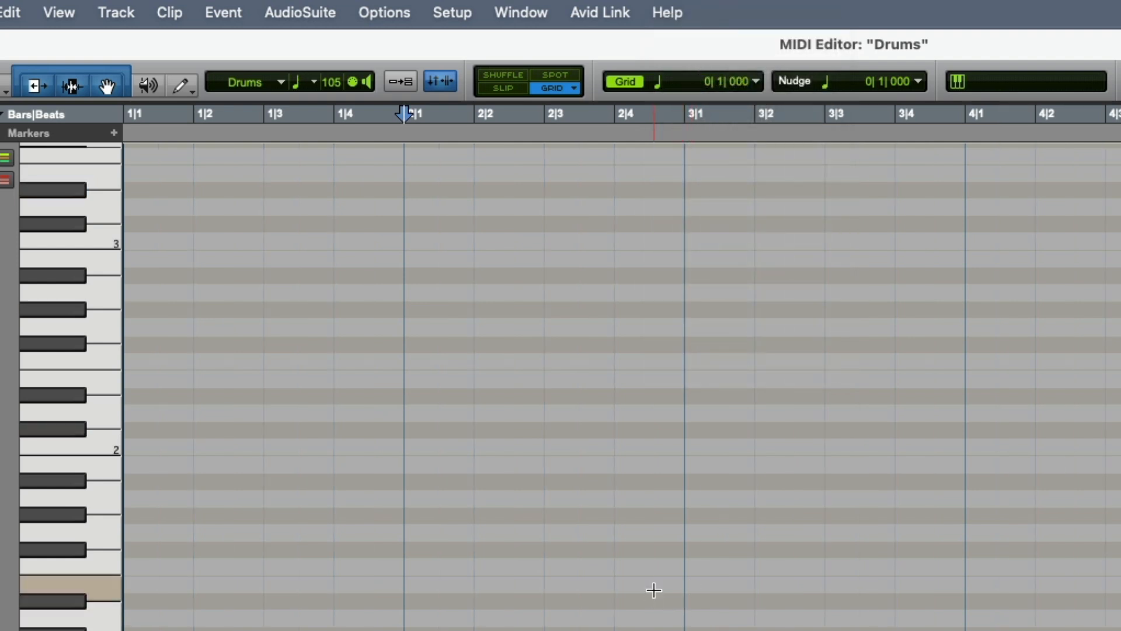
Draw quarter-note C1 kick hits with the Pencil tool on beats 1 and 3 of bars 2 through 5.
click(178, 85)
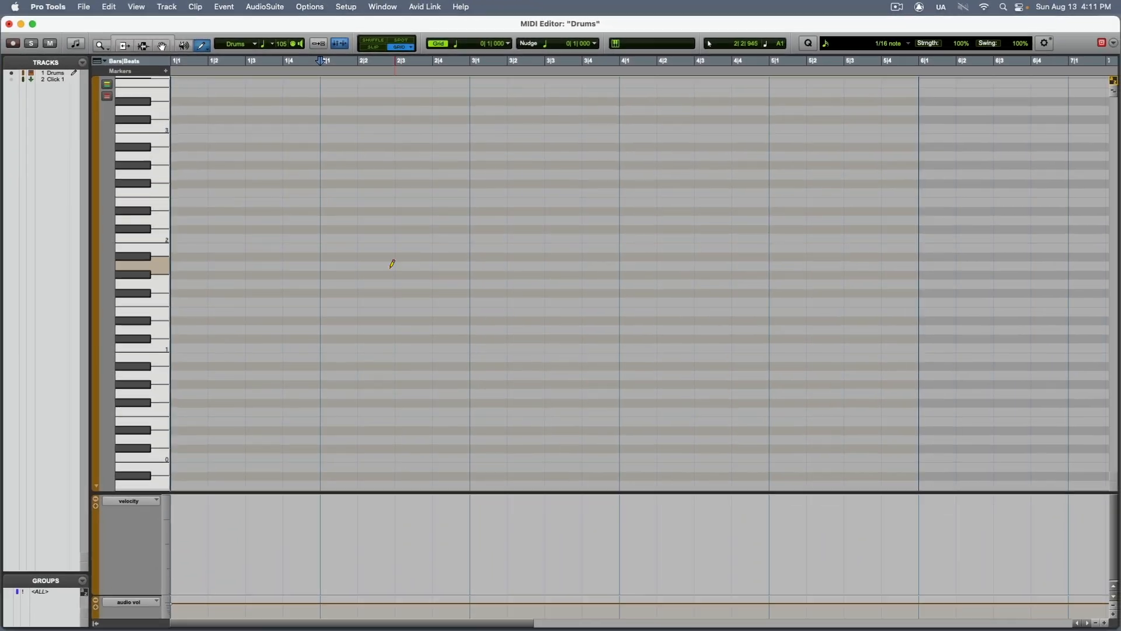
click(330, 347)
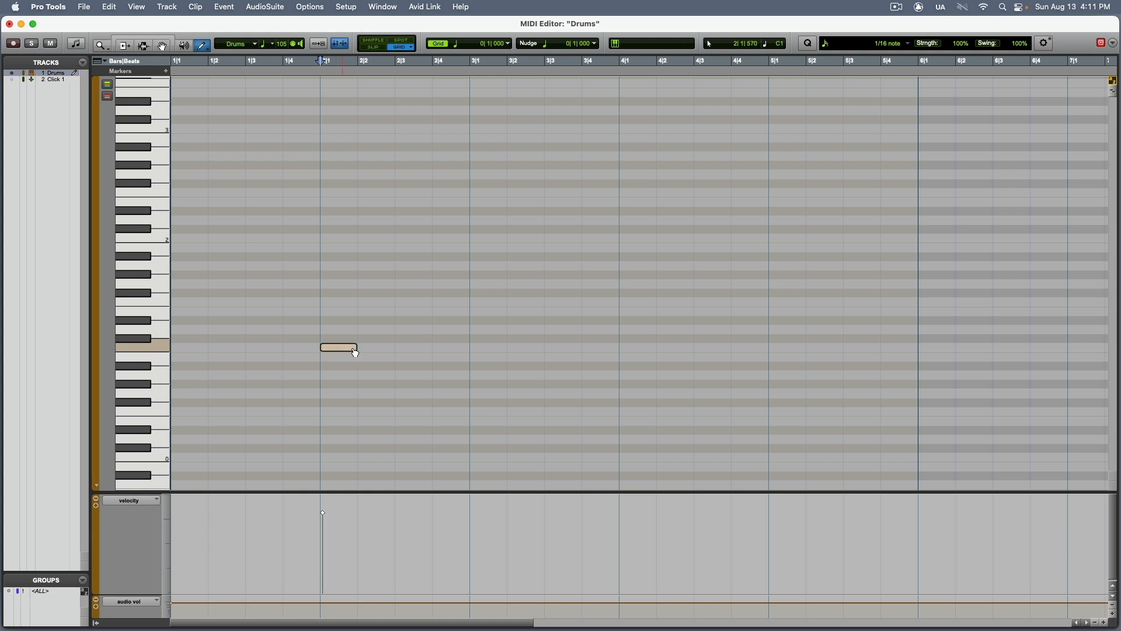
click(407, 347)
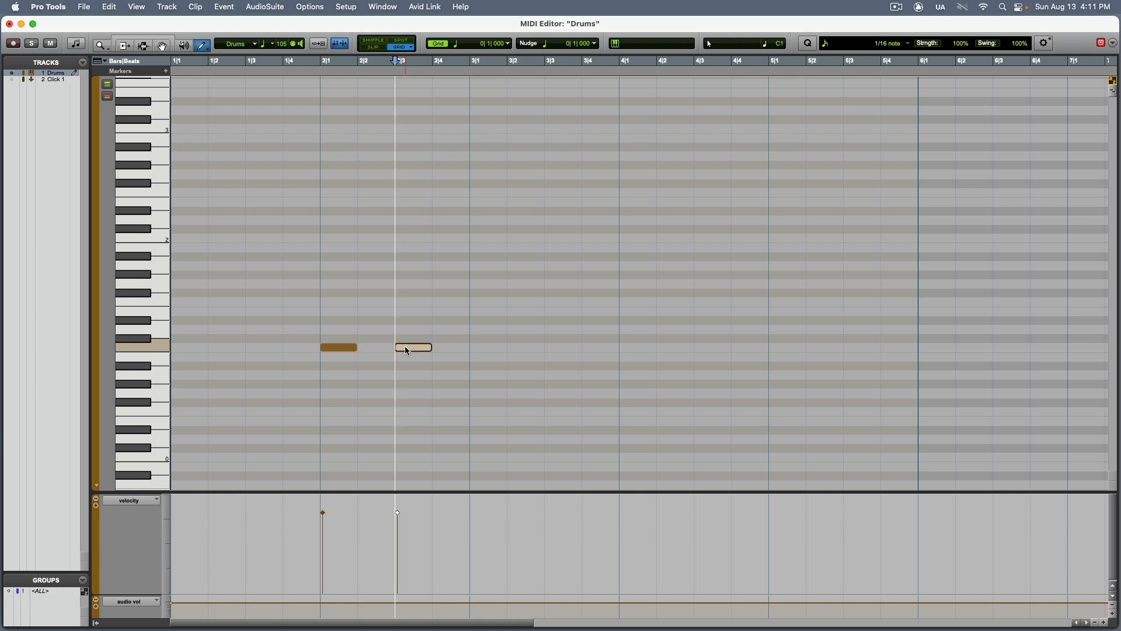
click(485, 346)
click(549, 347)
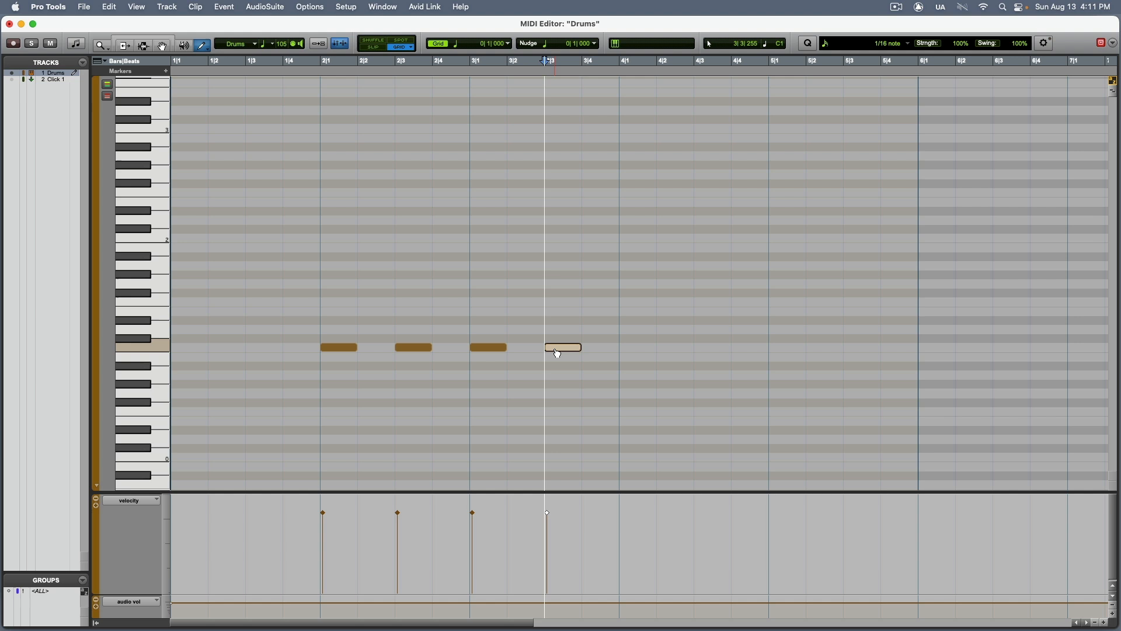
click(638, 346)
click(704, 347)
click(776, 347)
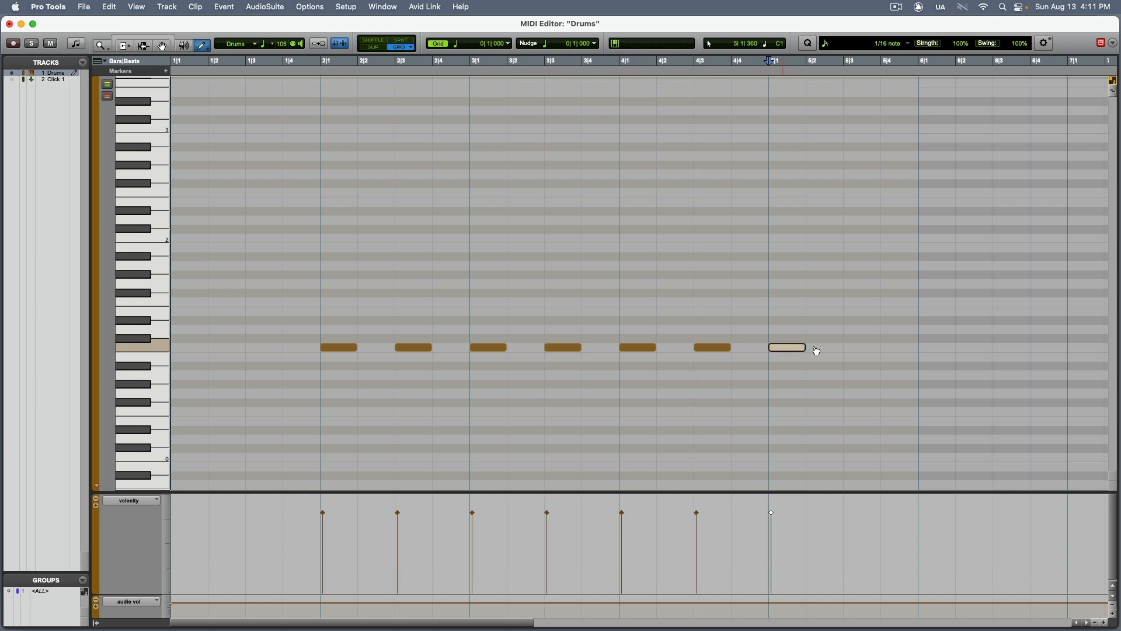
click(846, 348)
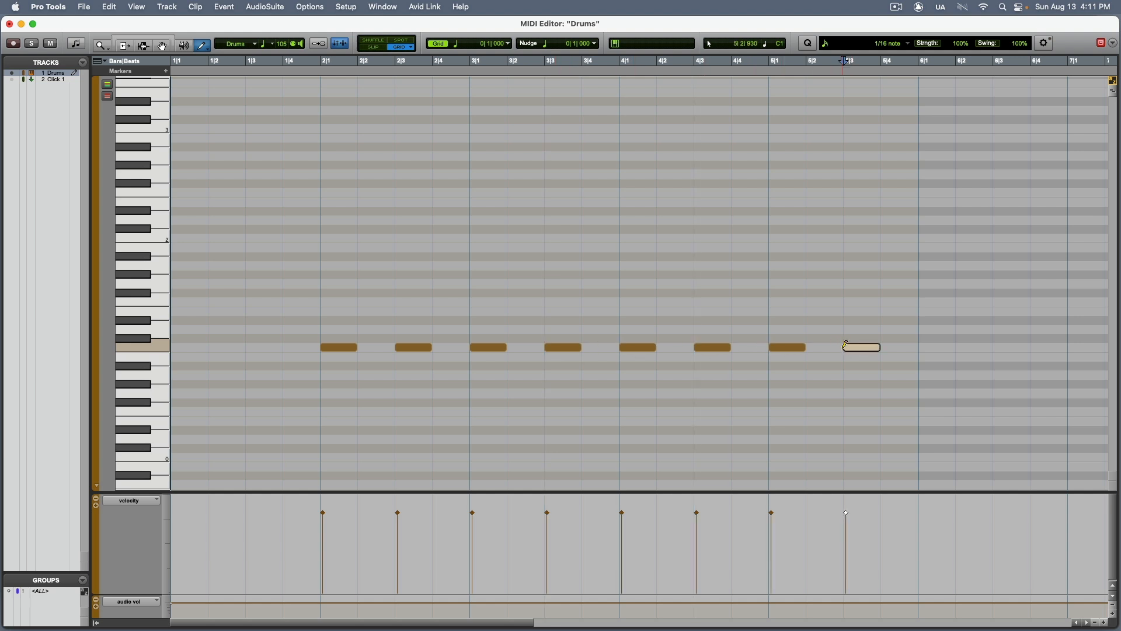
Play the kick pattern back from the start of bar 2.
click(321, 68)
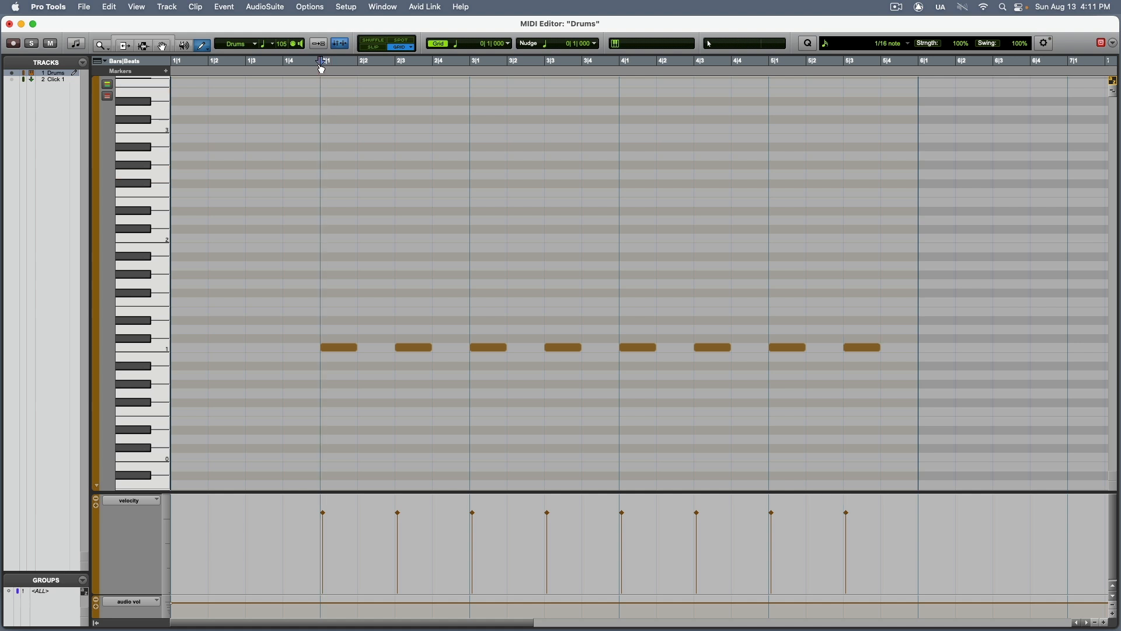
key(space)
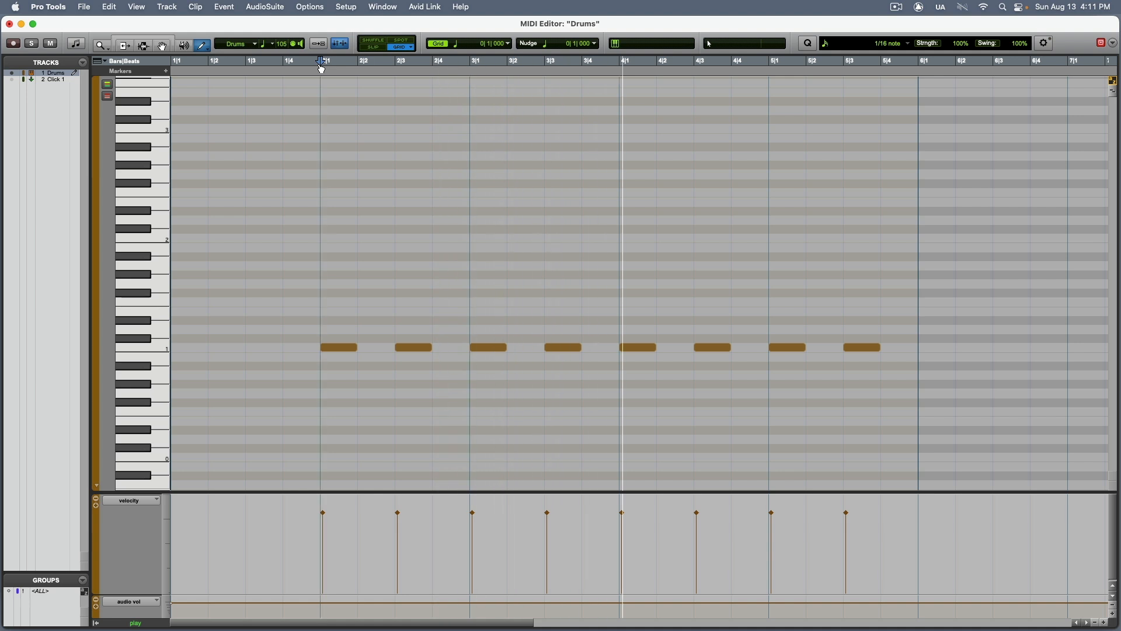
key(space)
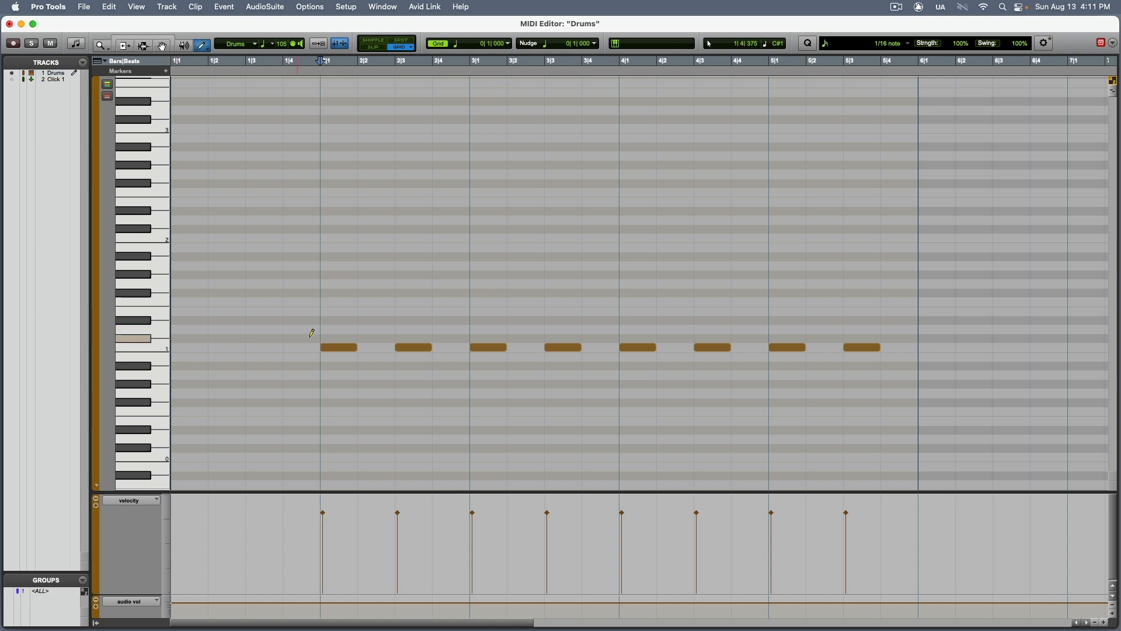
Draw quarter-note D1 snare hits on beats 2 and 4 of bars 2 through 5.
click(377, 327)
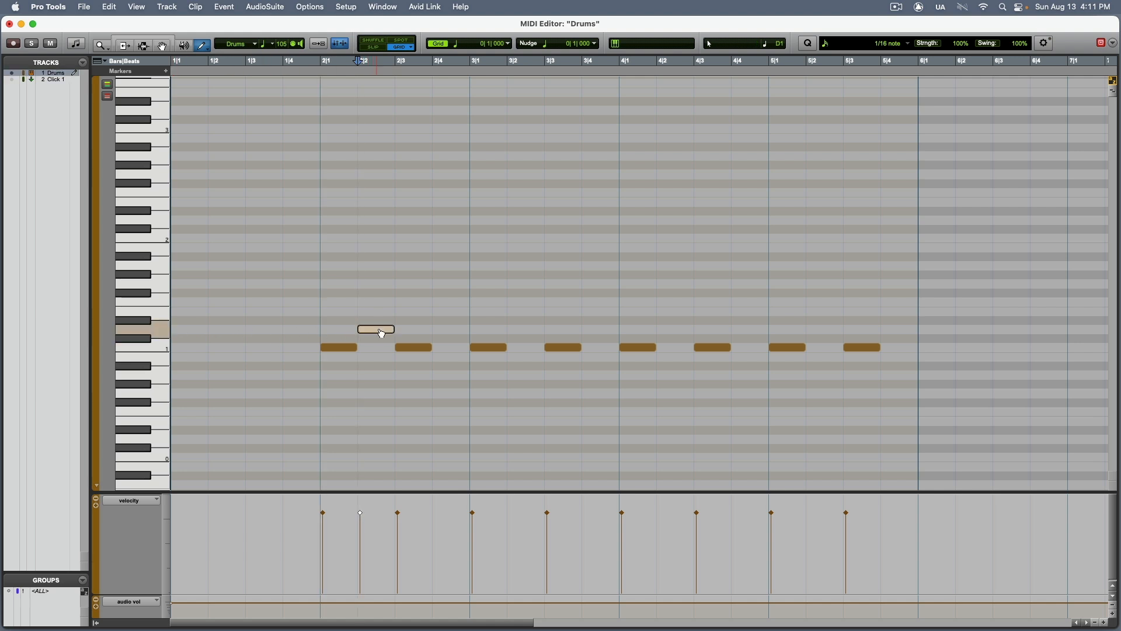
click(451, 329)
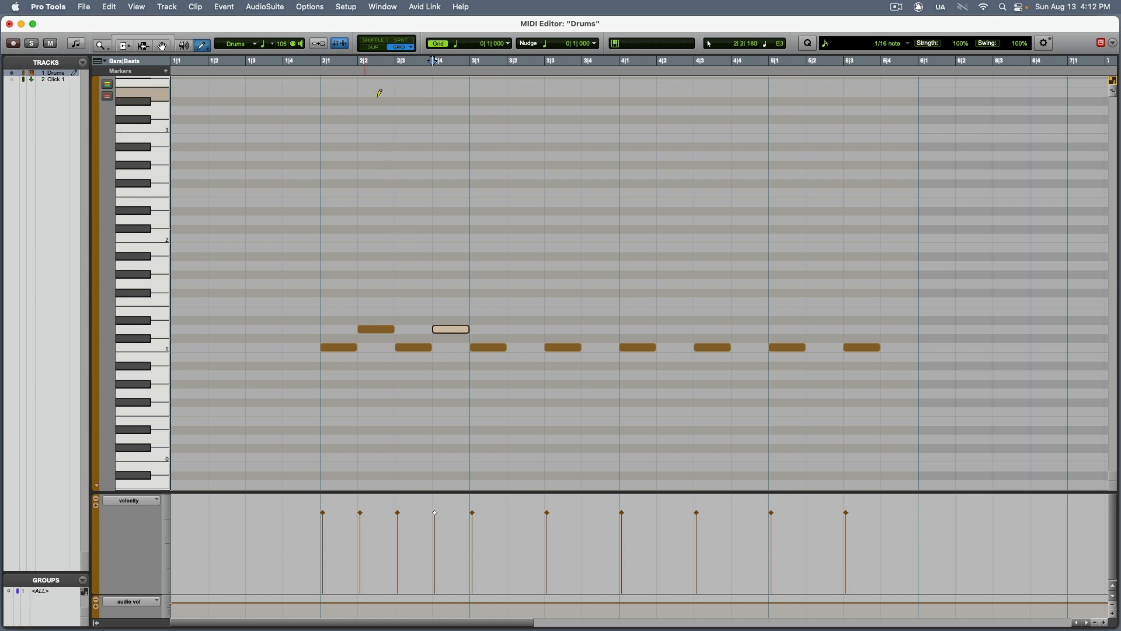
click(530, 328)
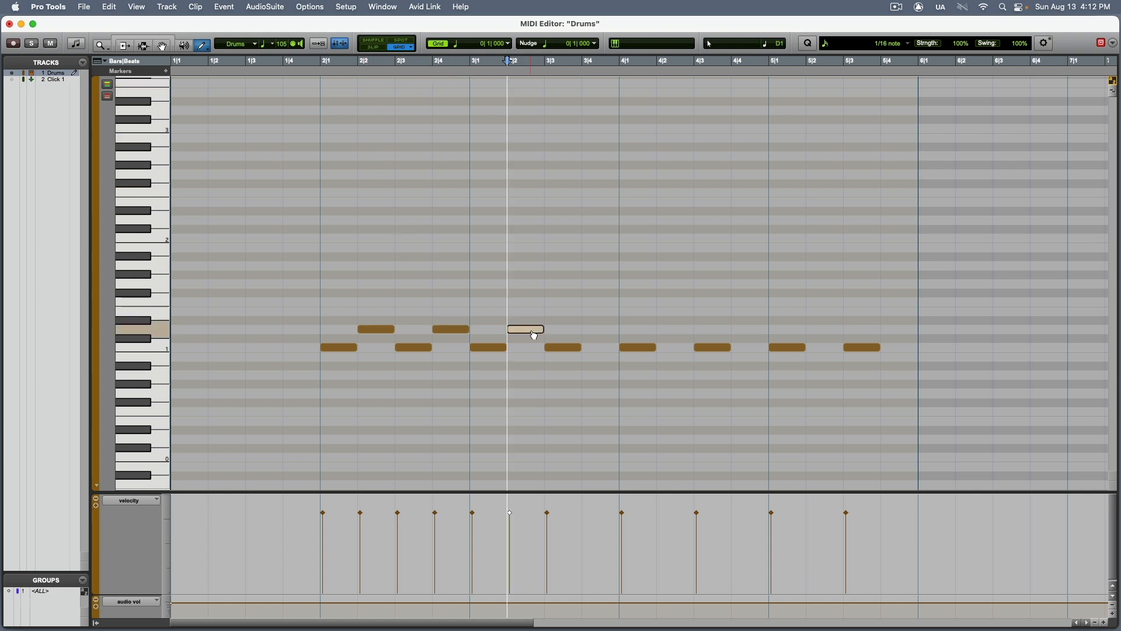
click(595, 328)
click(670, 330)
click(745, 329)
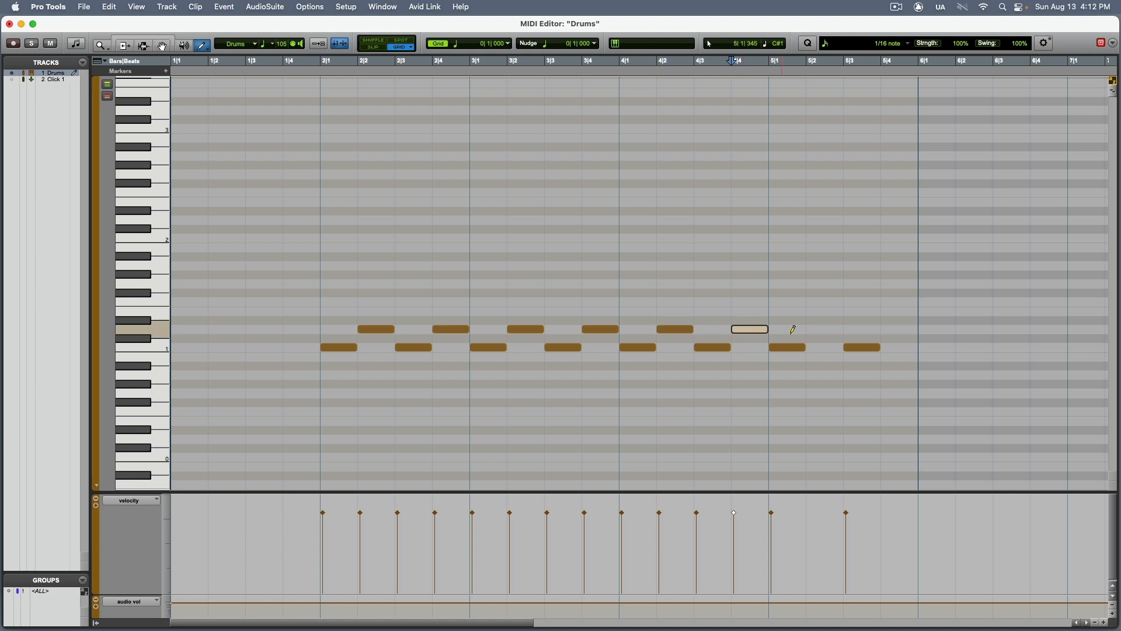
click(820, 329)
click(892, 330)
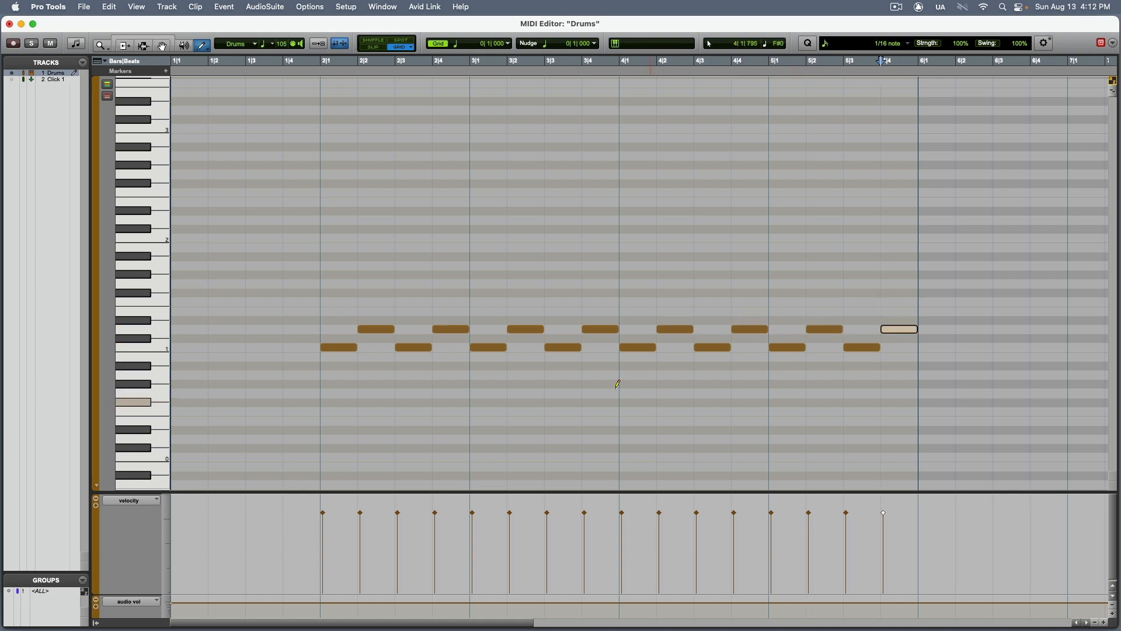
Play the combined kick and snare pattern from the start of bar 2.
click(325, 66)
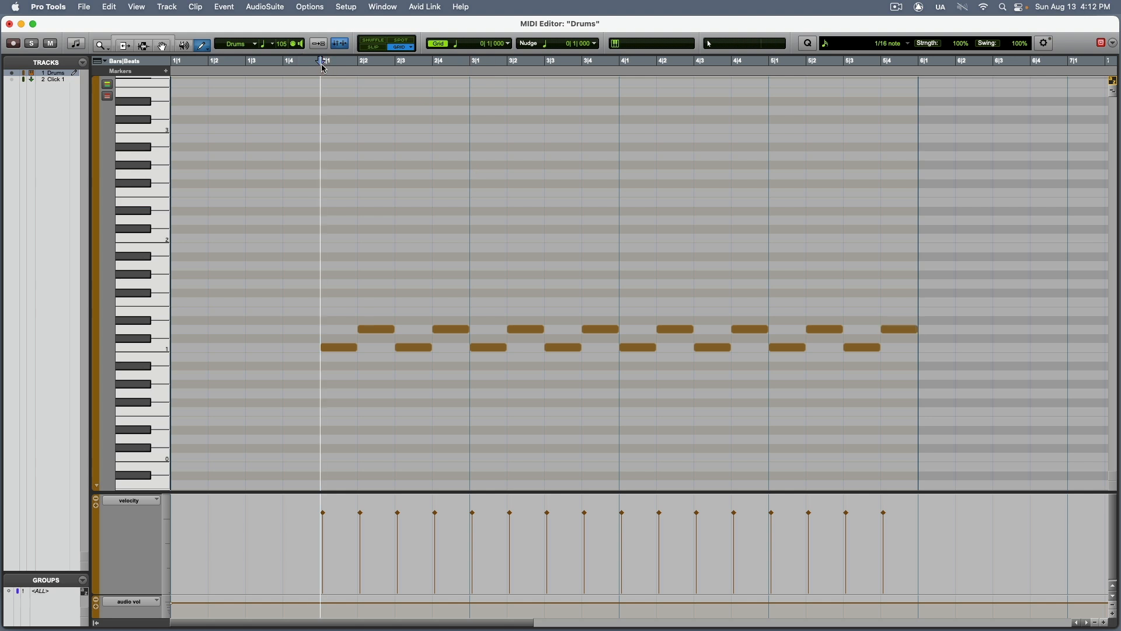
key(space)
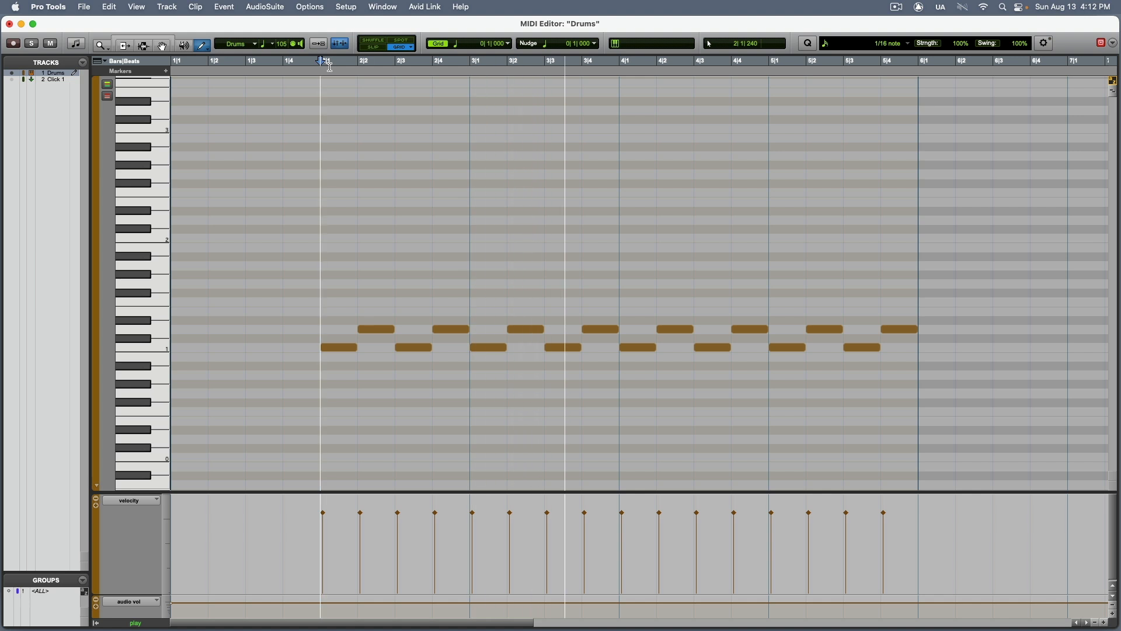
key(space)
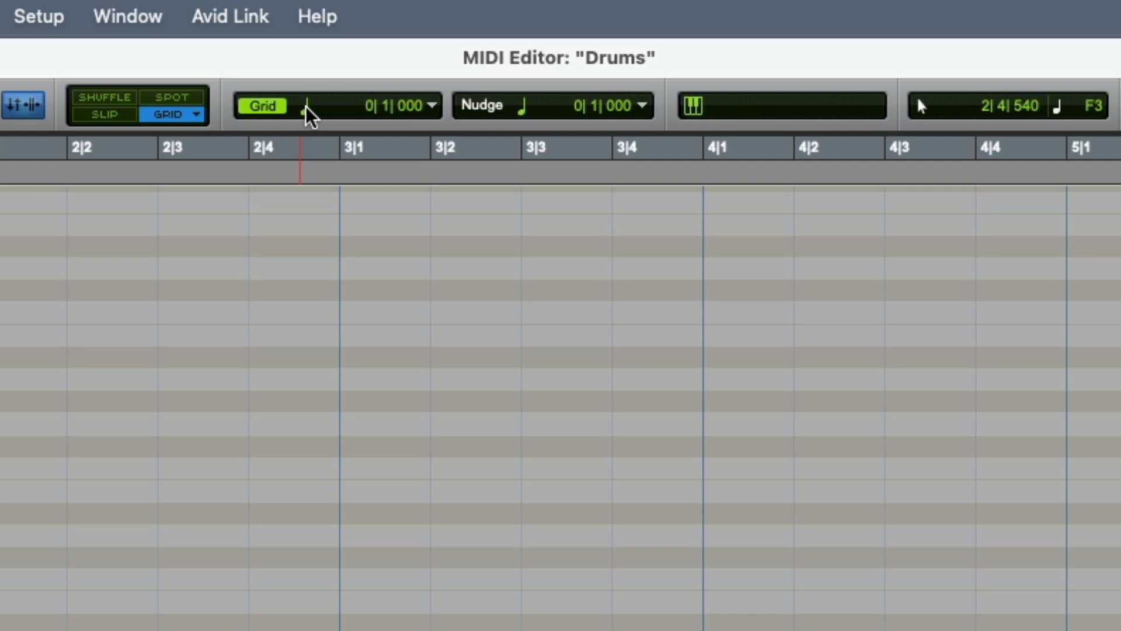
Set the grid to a 1/8 note and draw eight consecutive F#1 hi-hat notes filling bar 2.
click(306, 108)
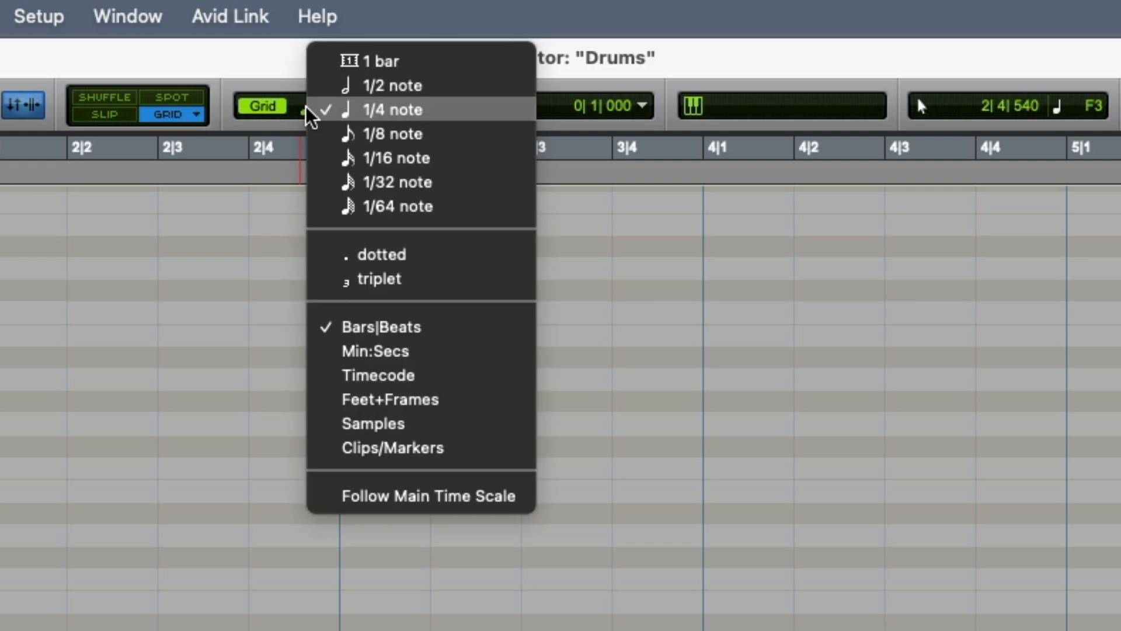
click(334, 134)
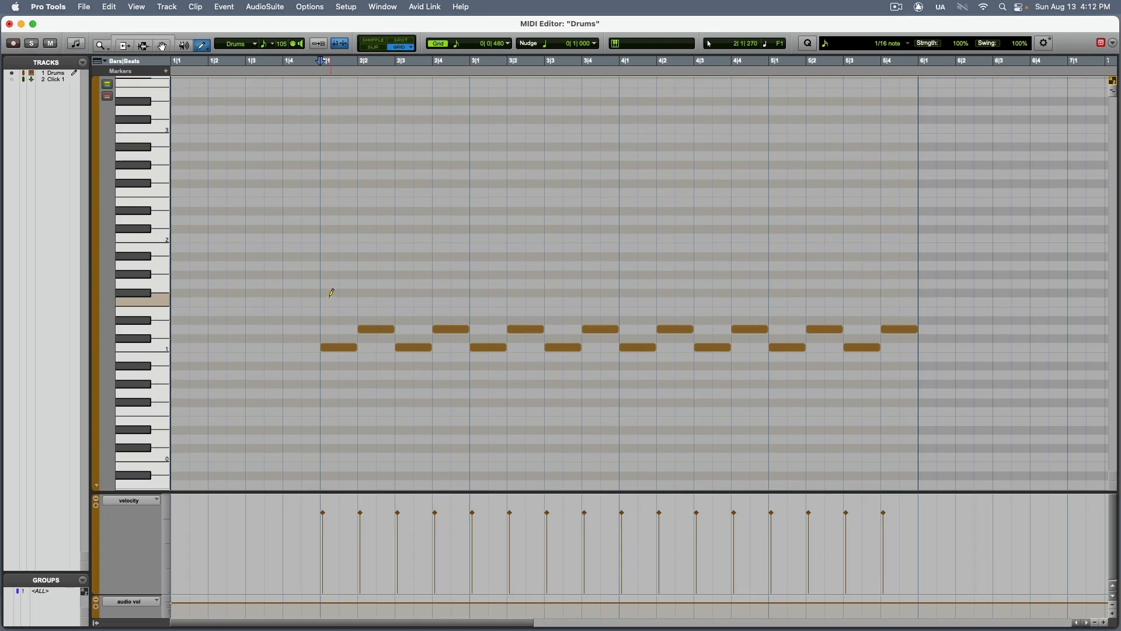
click(331, 293)
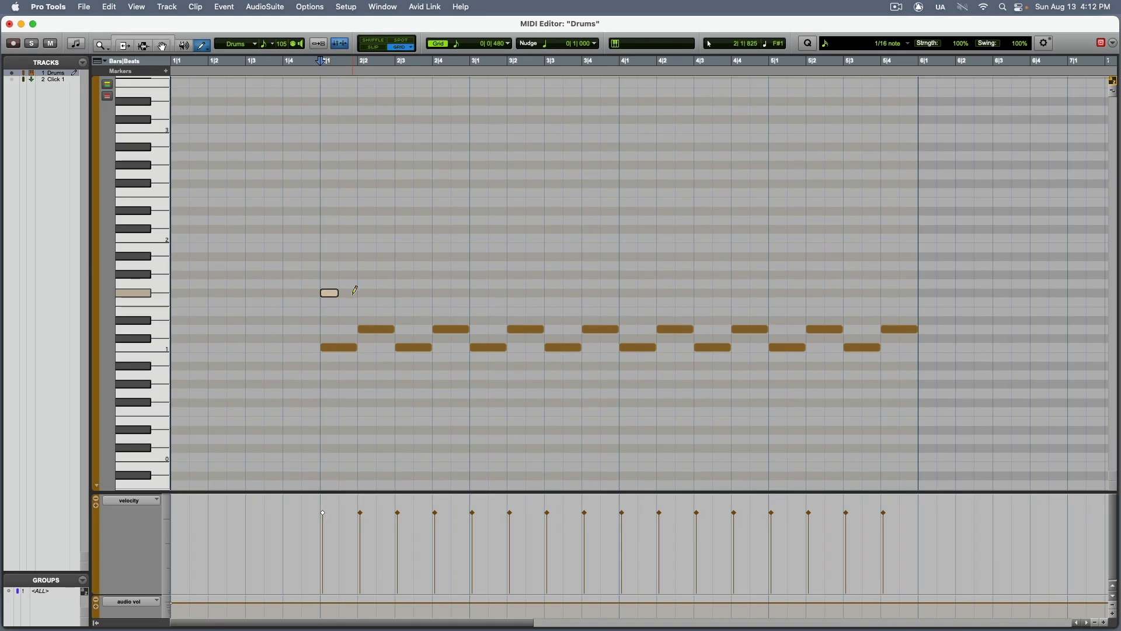
click(349, 293)
click(368, 293)
click(387, 293)
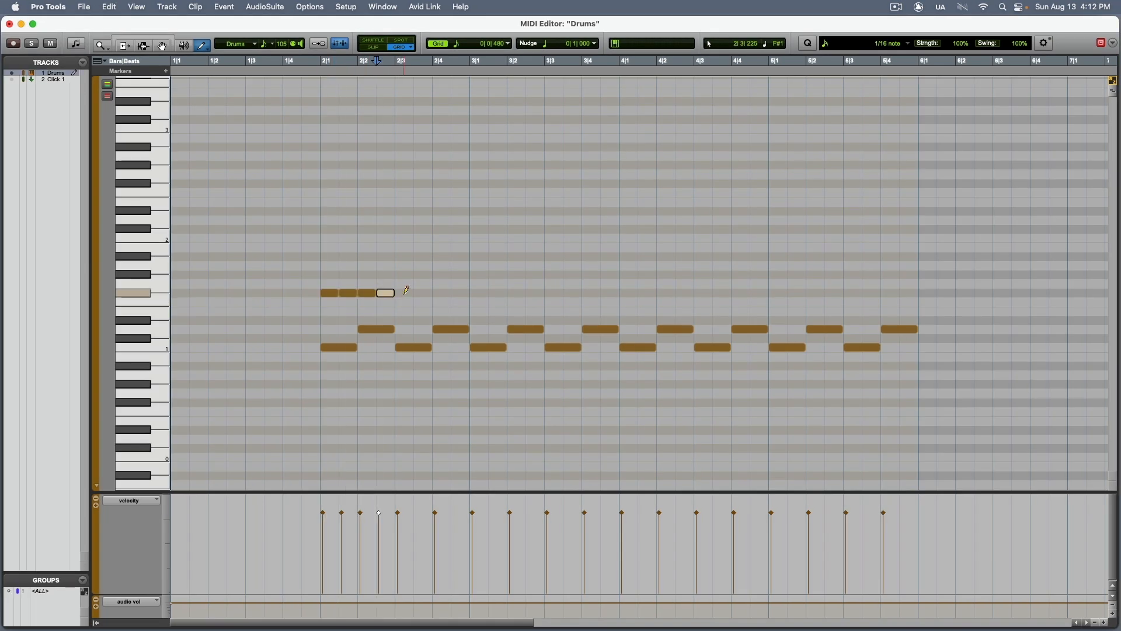
click(406, 293)
click(424, 294)
click(443, 293)
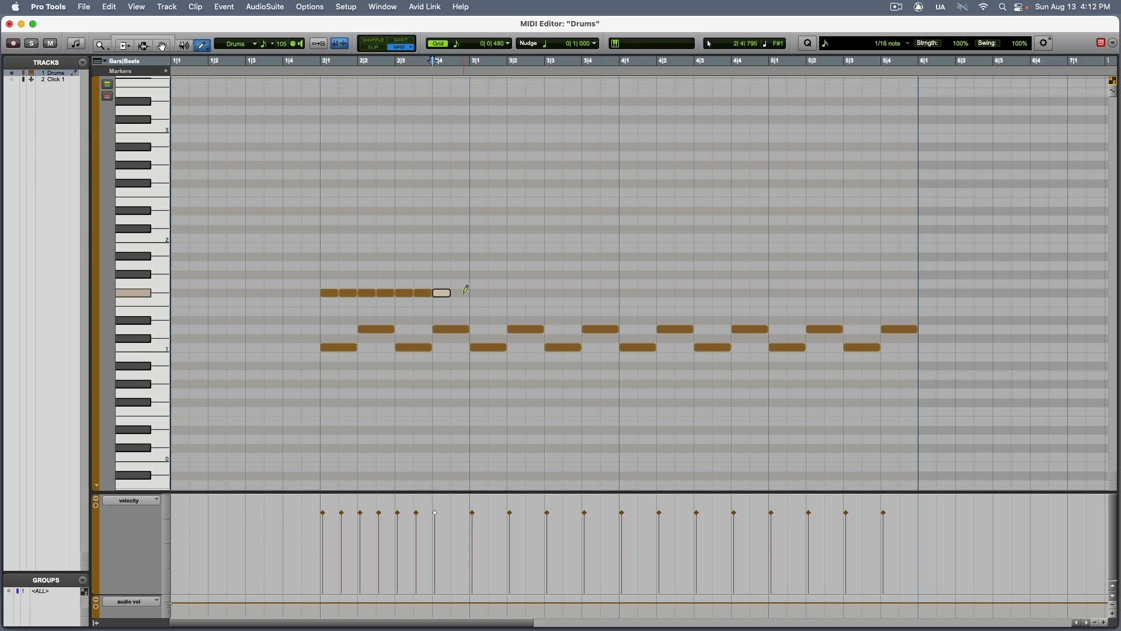
click(461, 292)
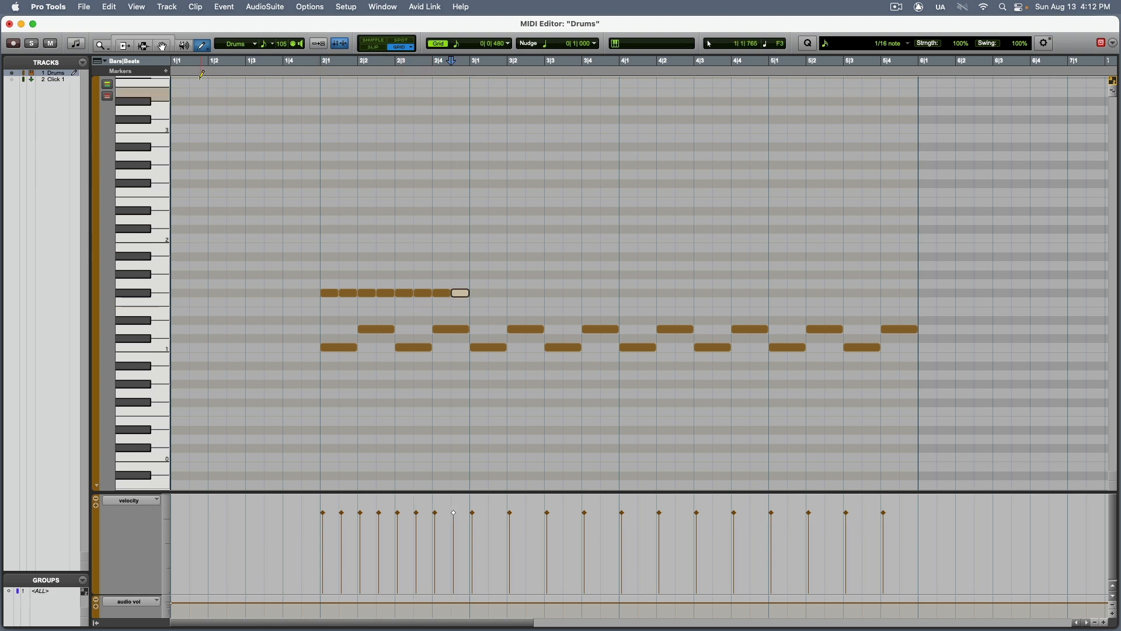
Select the eight F#1 hi-hat notes in bar 2 and duplicate them three times to fill bars 3 through 5.
click(164, 42)
drag(303, 277, 448, 307)
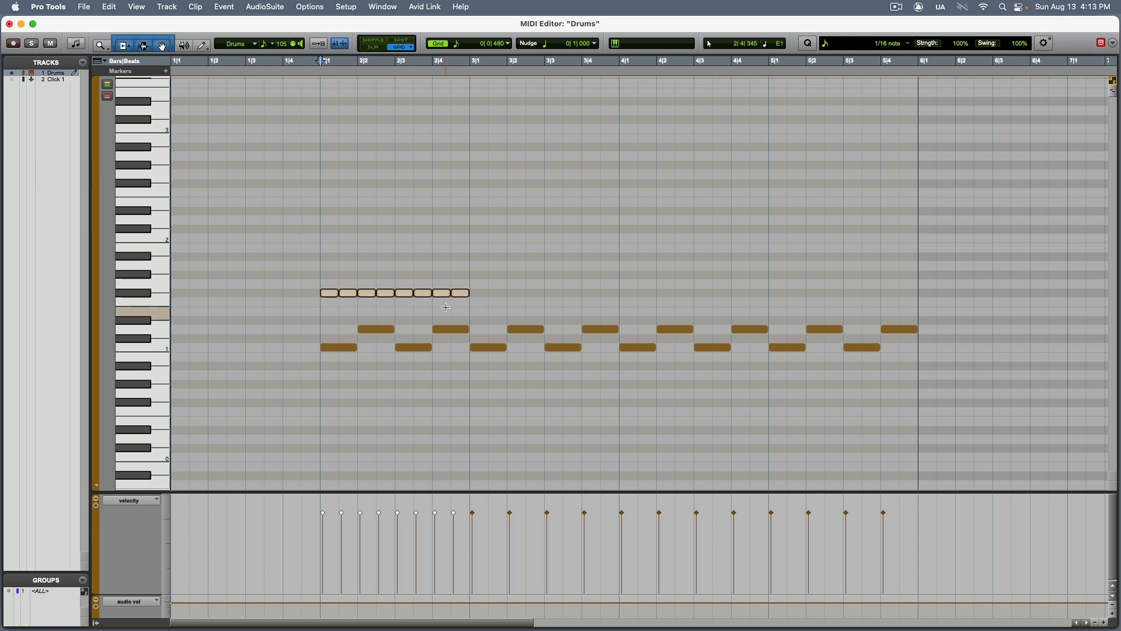
key(super+d)
key(super+d)
key(super+d)
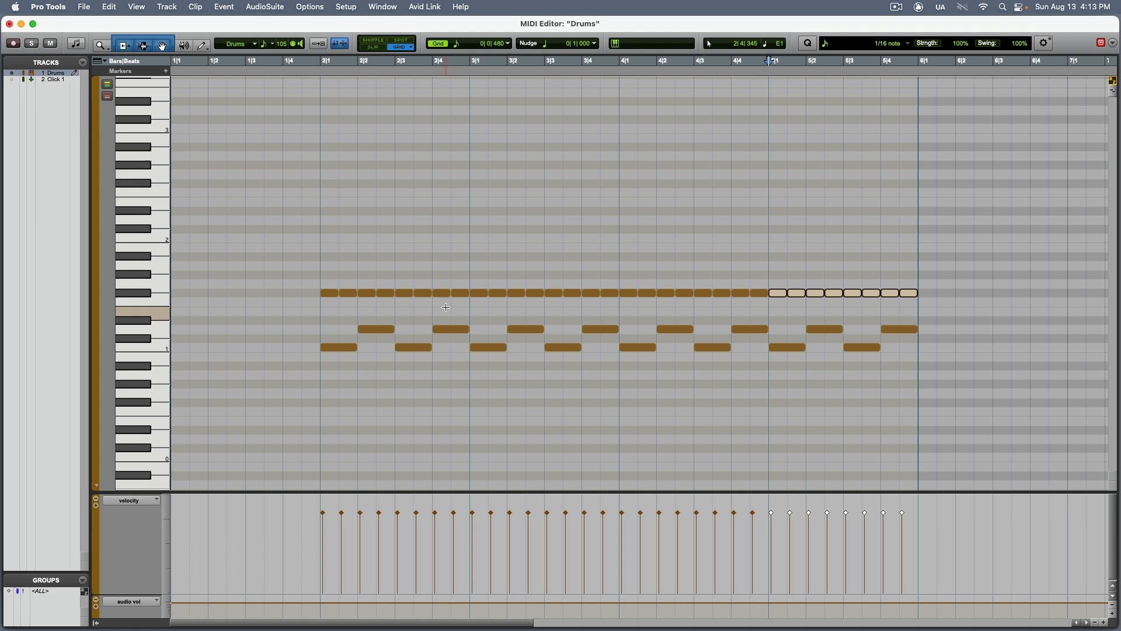
Play back the full kick, snare and hi-hat pattern from bar 2.
click(323, 63)
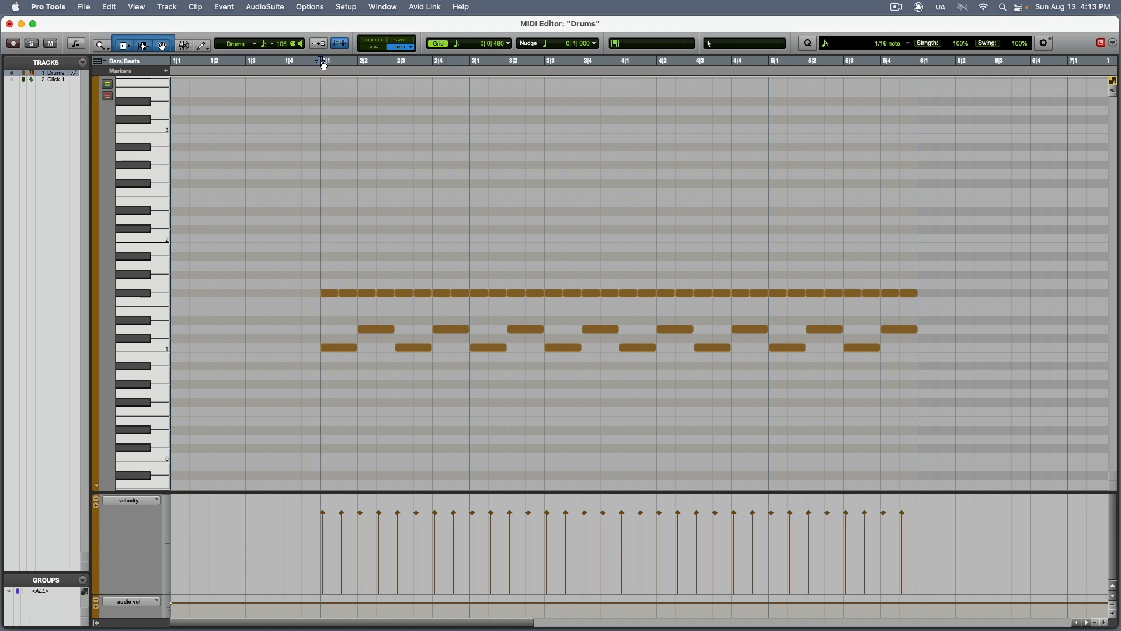
key(space)
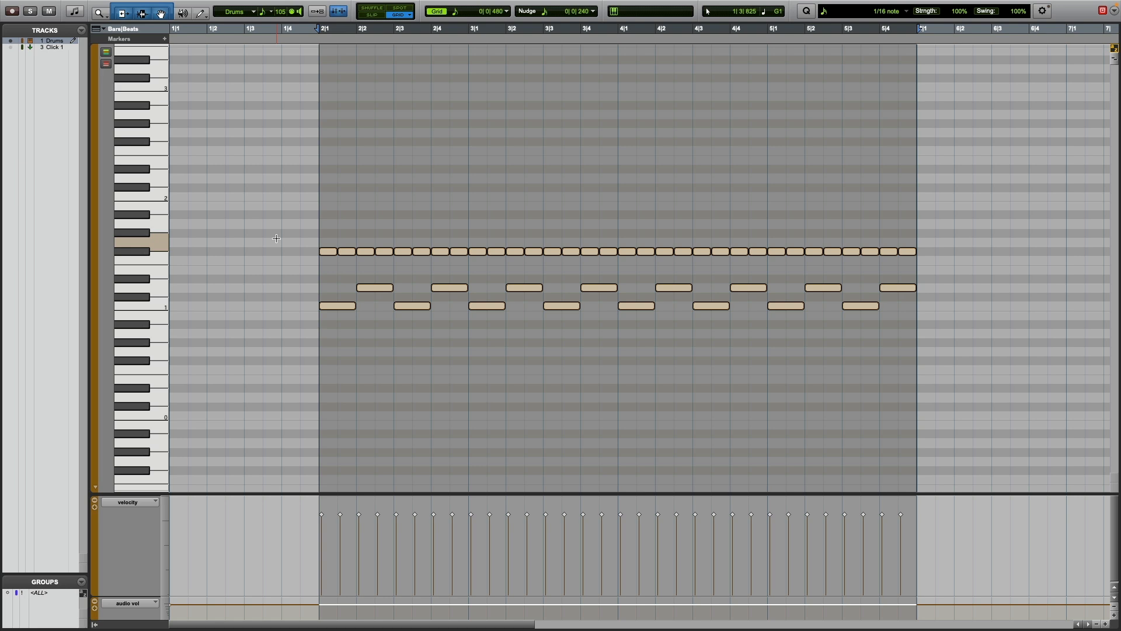
key(space)
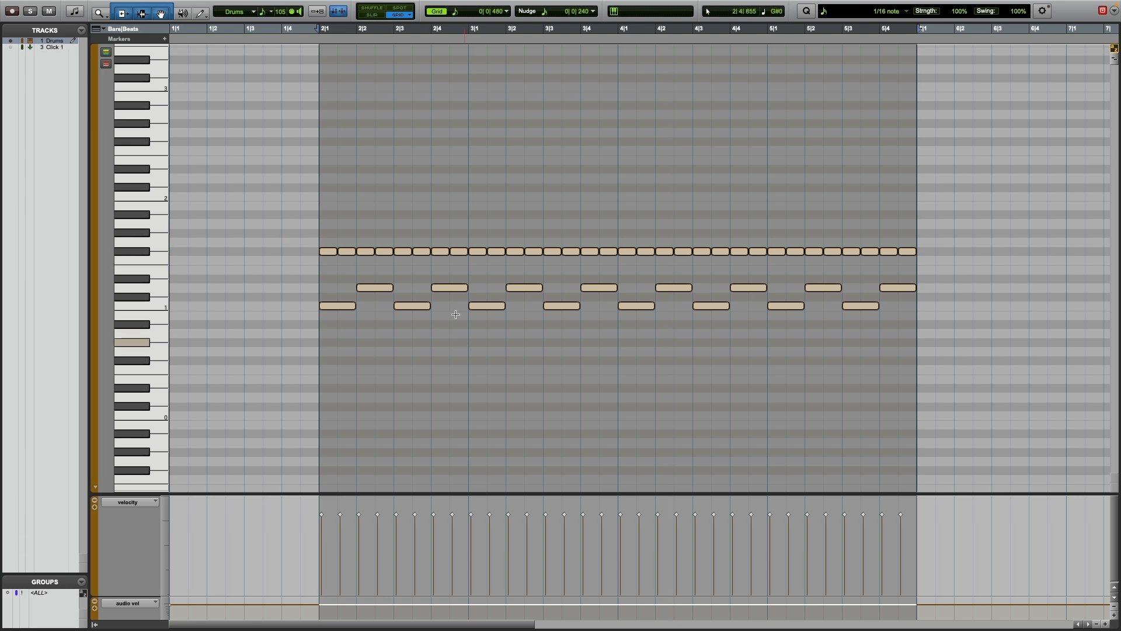
Move the beat-3 C1 kick note in each of bars 2 through 5 an eighth note earlier and play from bar 2.
click(414, 199)
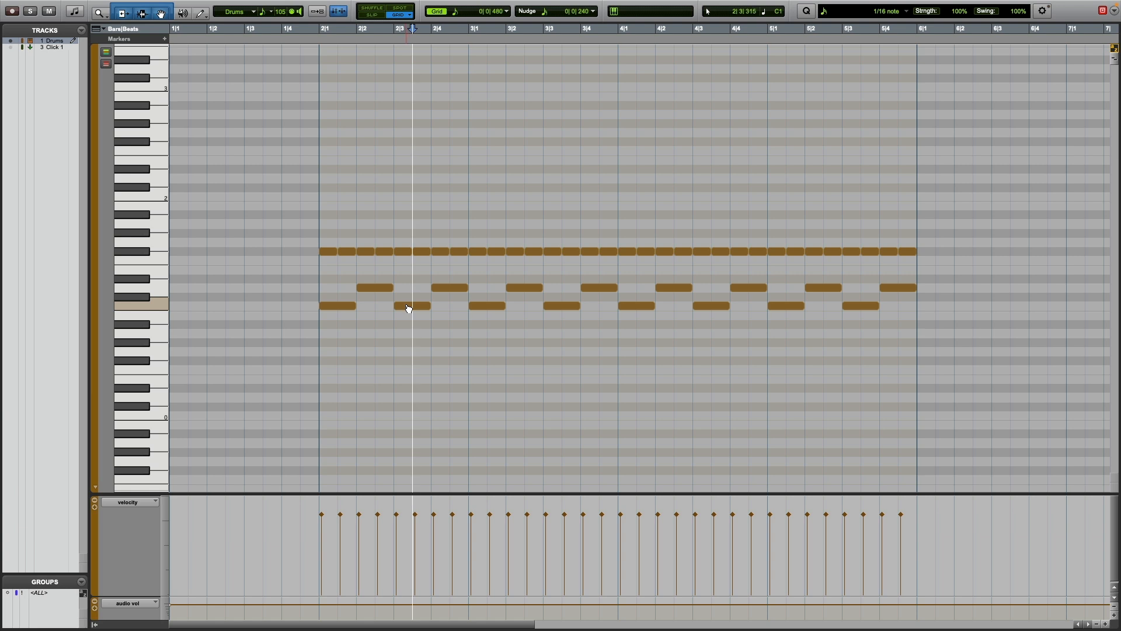
drag(409, 306, 388, 304)
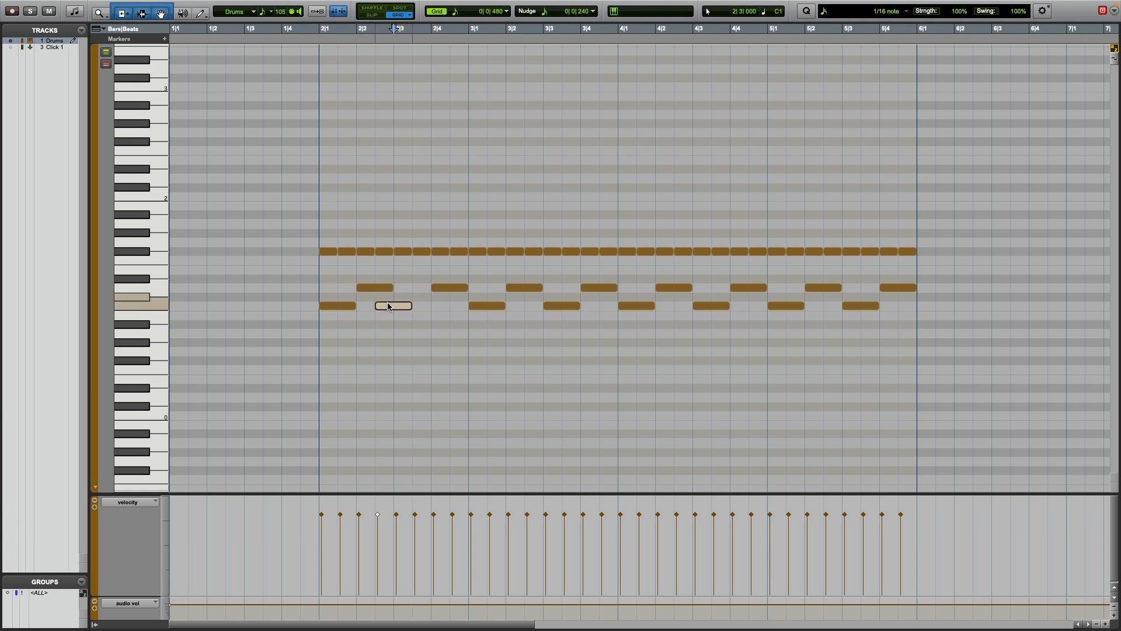
click(568, 305)
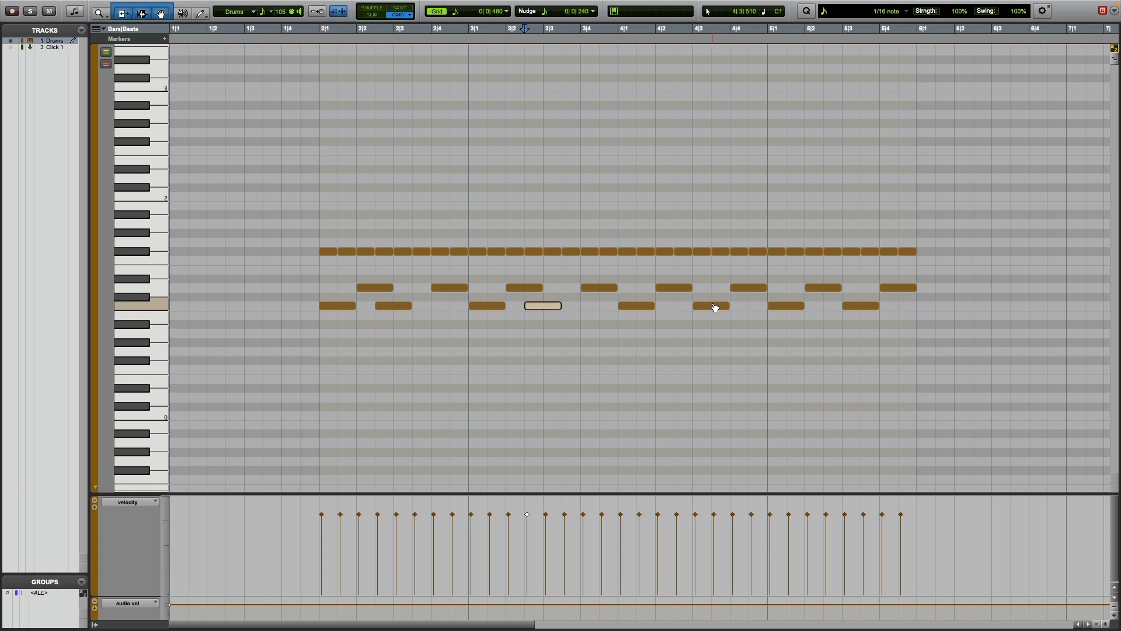
drag(716, 308, 696, 308)
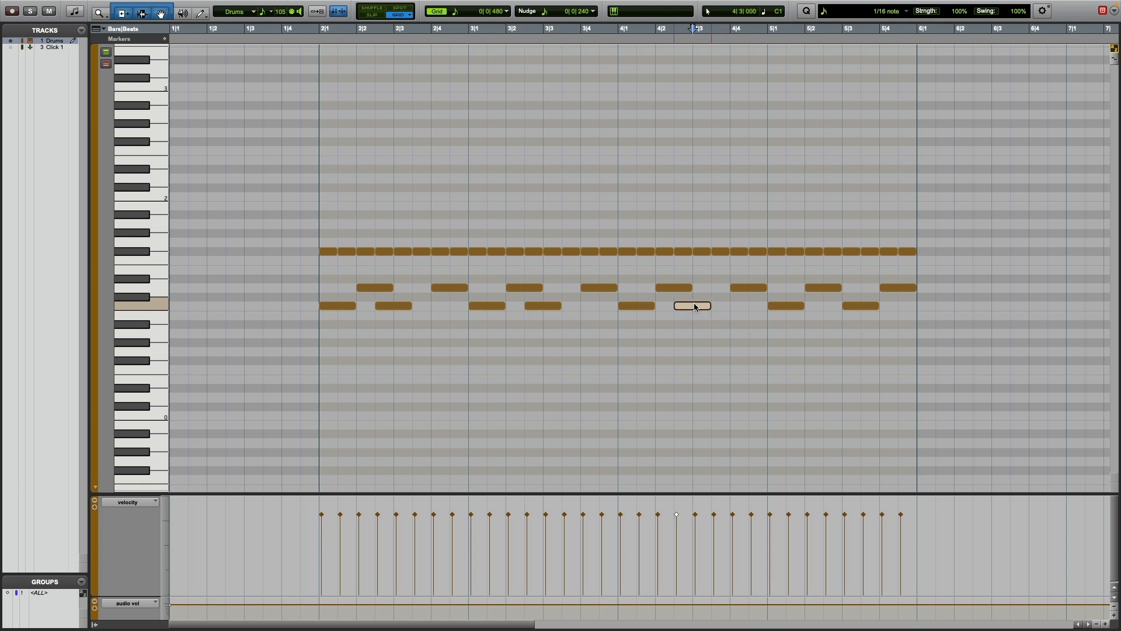
click(849, 306)
drag(850, 308, 830, 306)
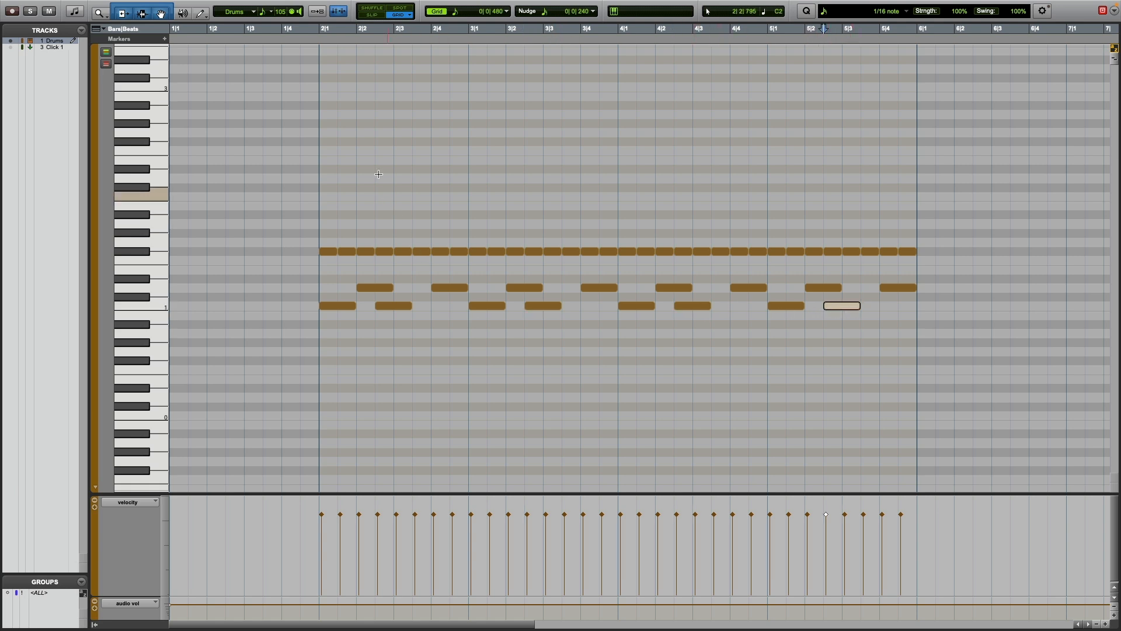
click(319, 36)
key(space)
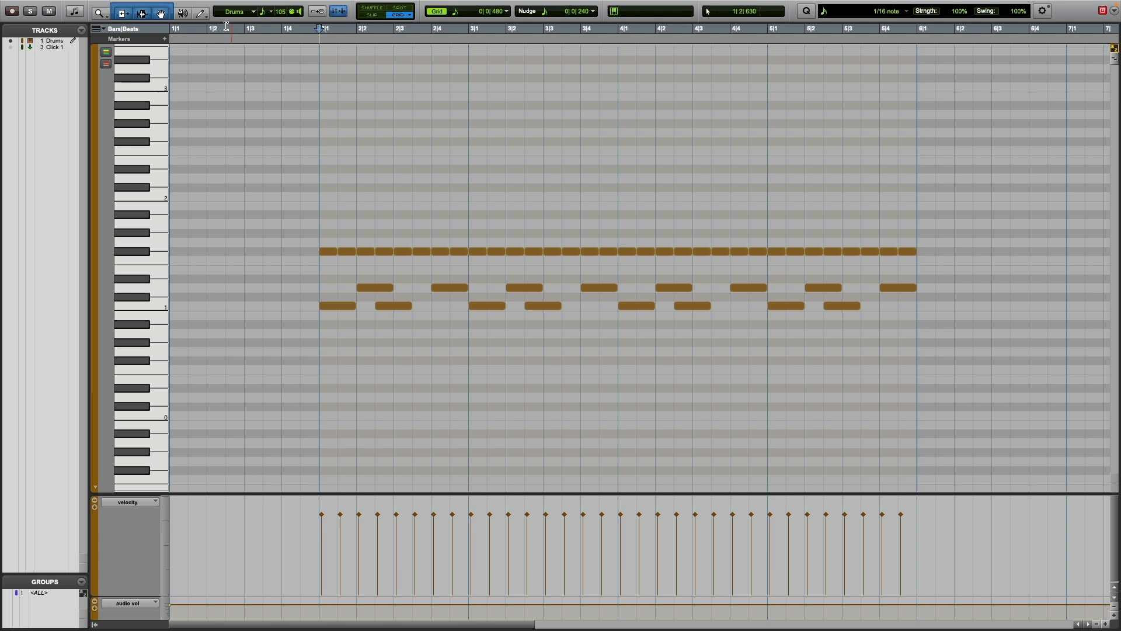
Draw an extra 1/8-note C1 kick on the last eighth of bars 2 and 4 and play from bar 2.
click(198, 14)
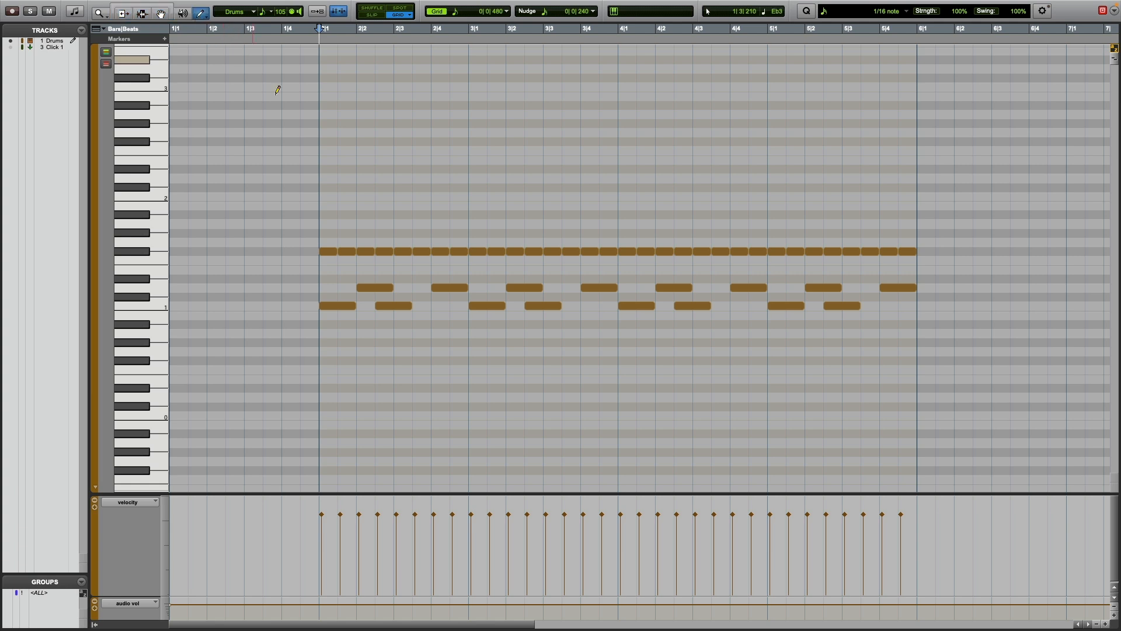
click(456, 305)
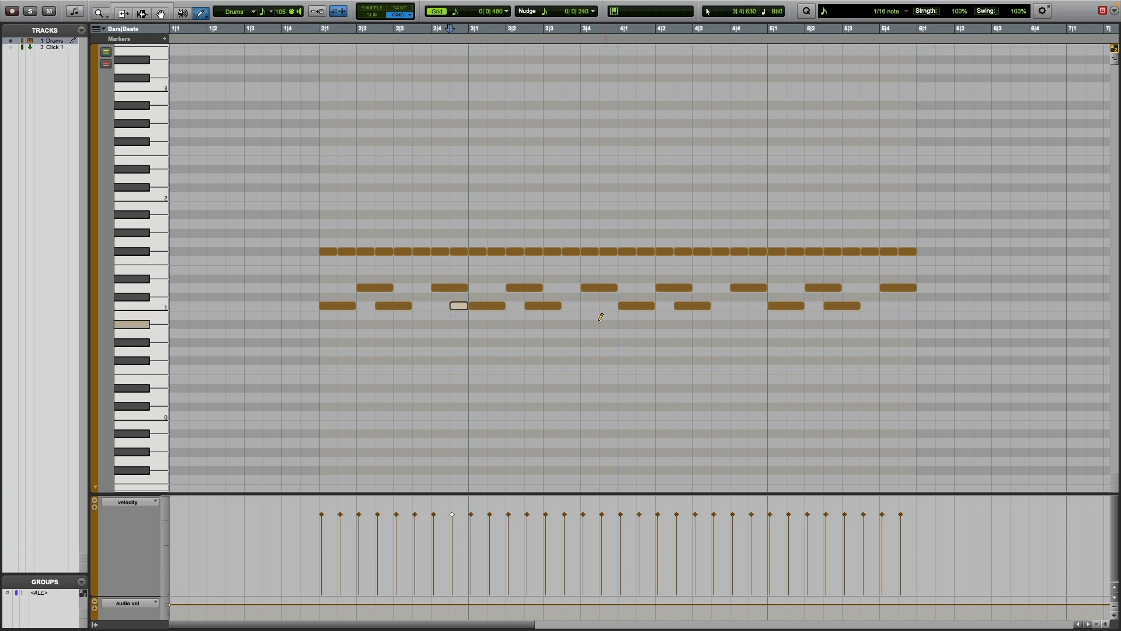
click(758, 305)
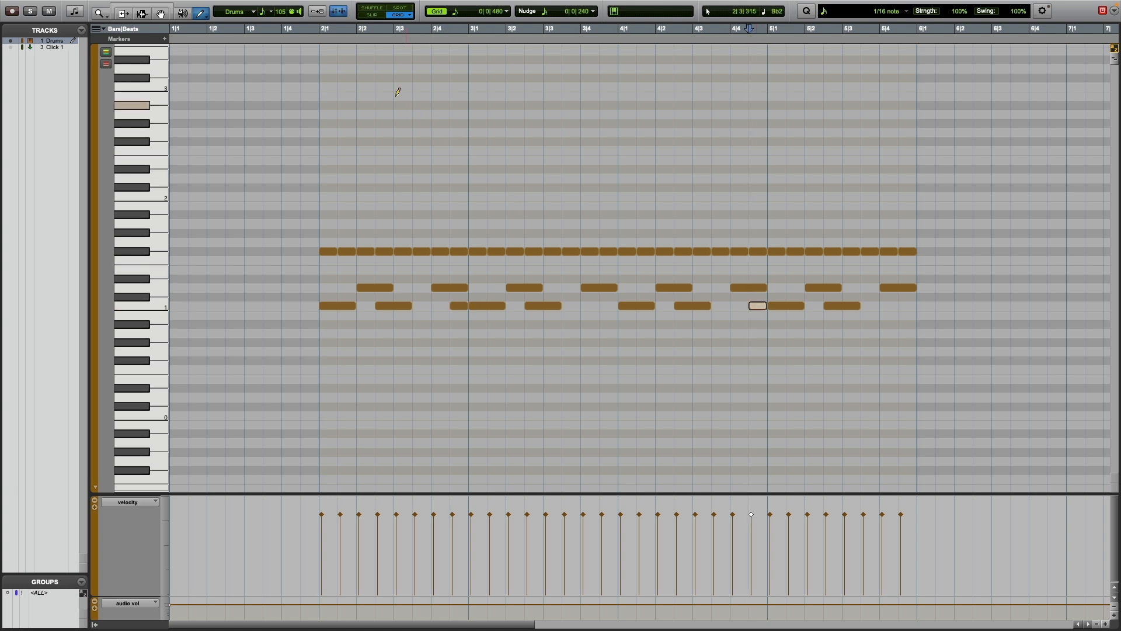
click(316, 36)
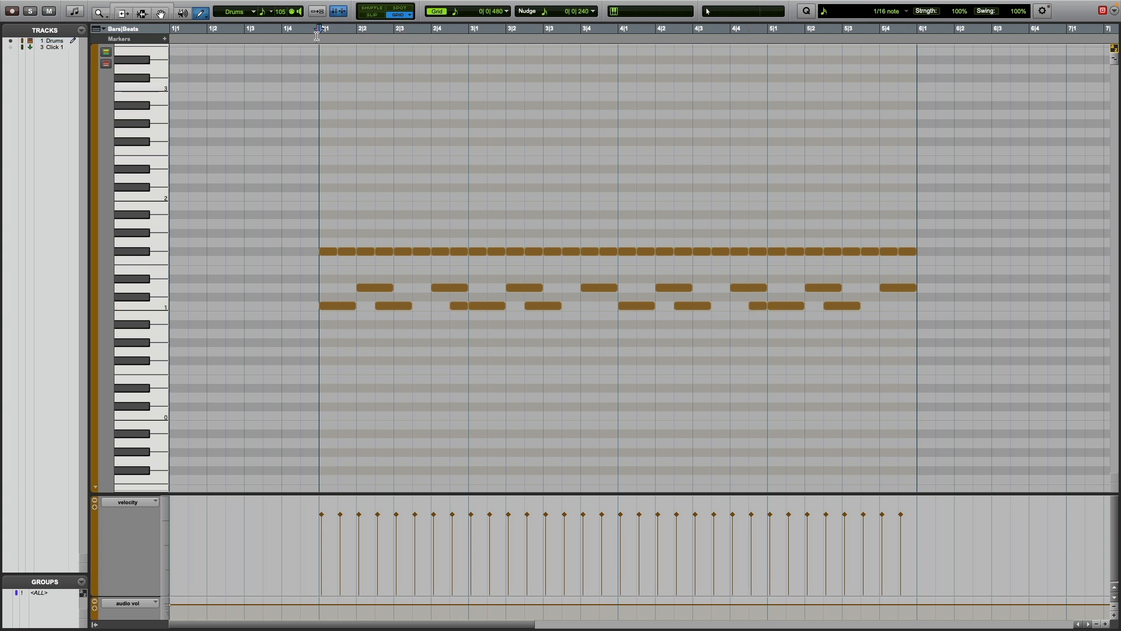
key(space)
Transpose the last hi-hat note of bars 2 and 4 from F#1 up to A#1 and play from bar 2.
click(460, 253)
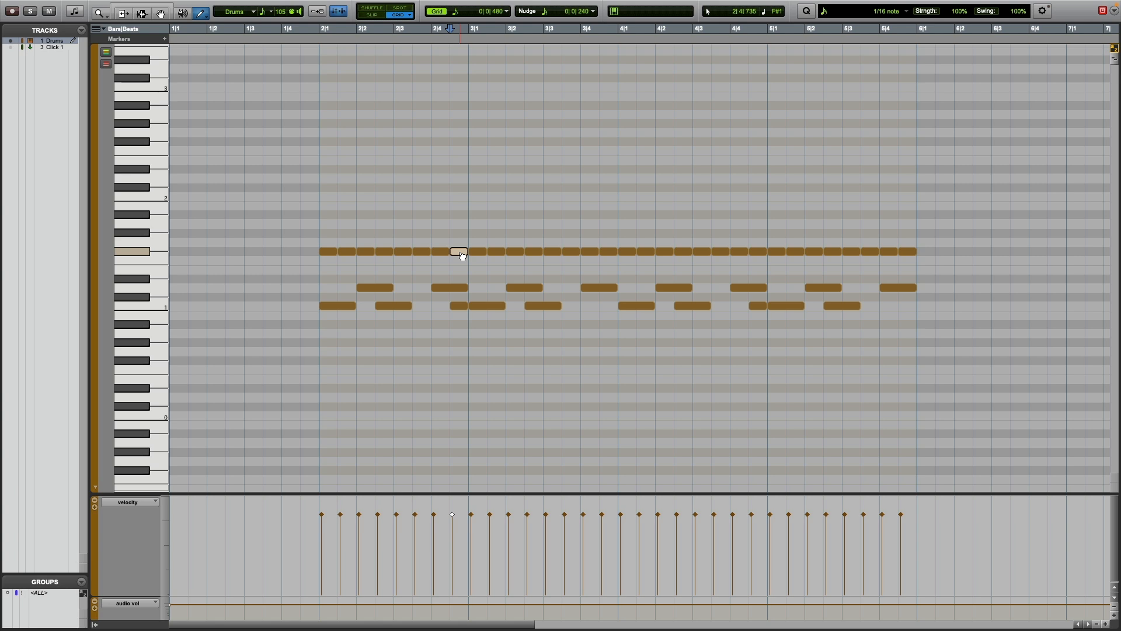
key(Up)
key(Up)
key(Up)
key(Up)
click(758, 252)
key(Up)
key(Up)
key(Up)
key(Up)
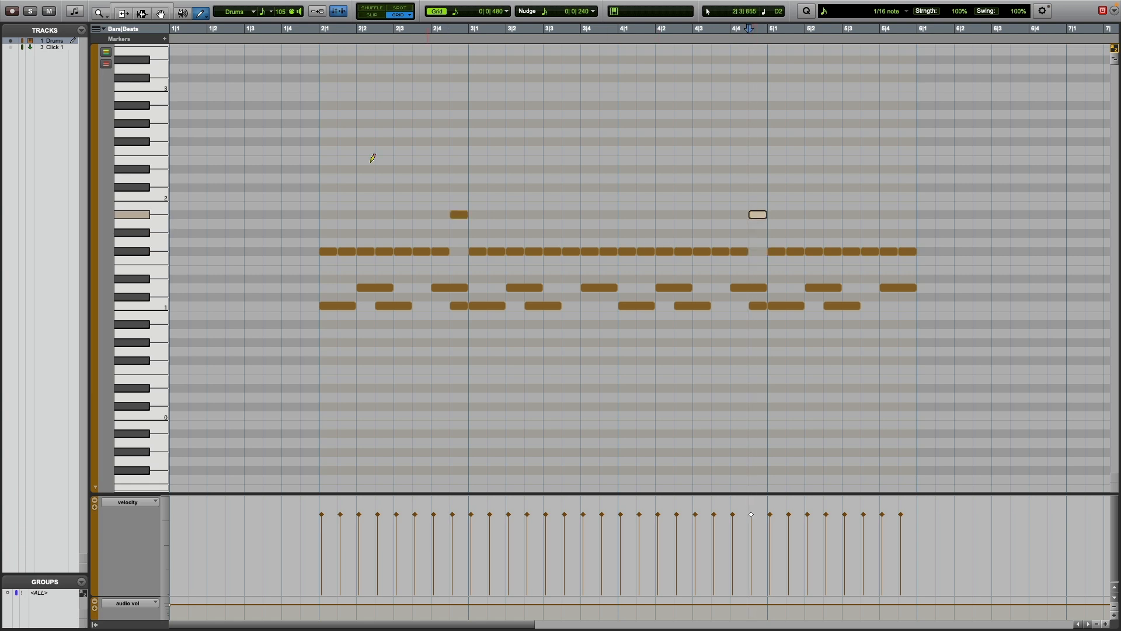
click(320, 30)
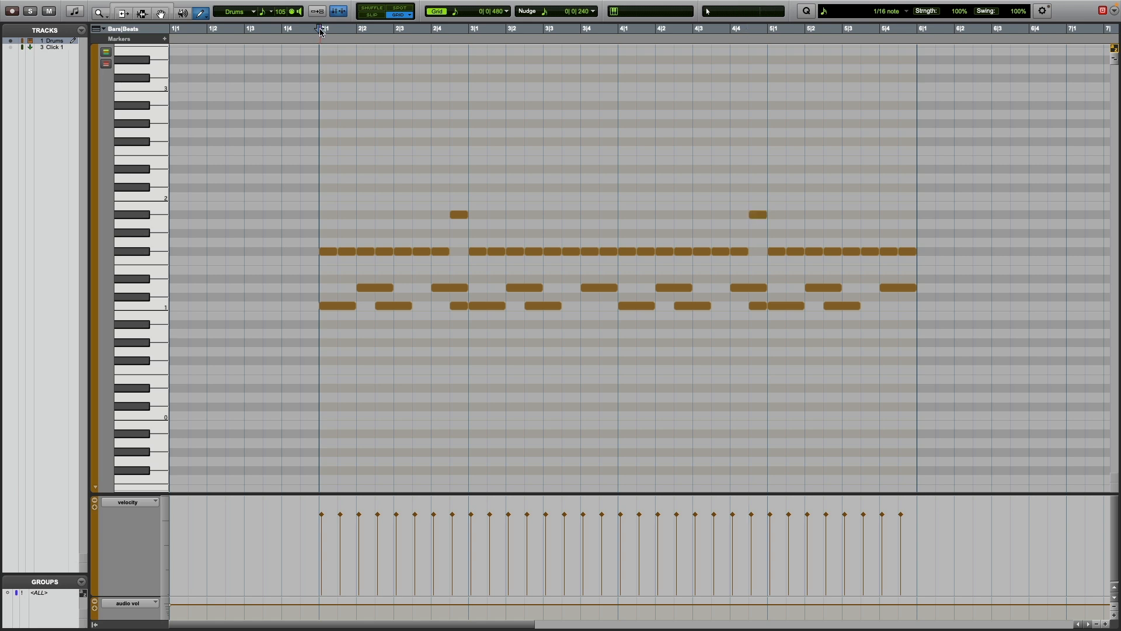
key(space)
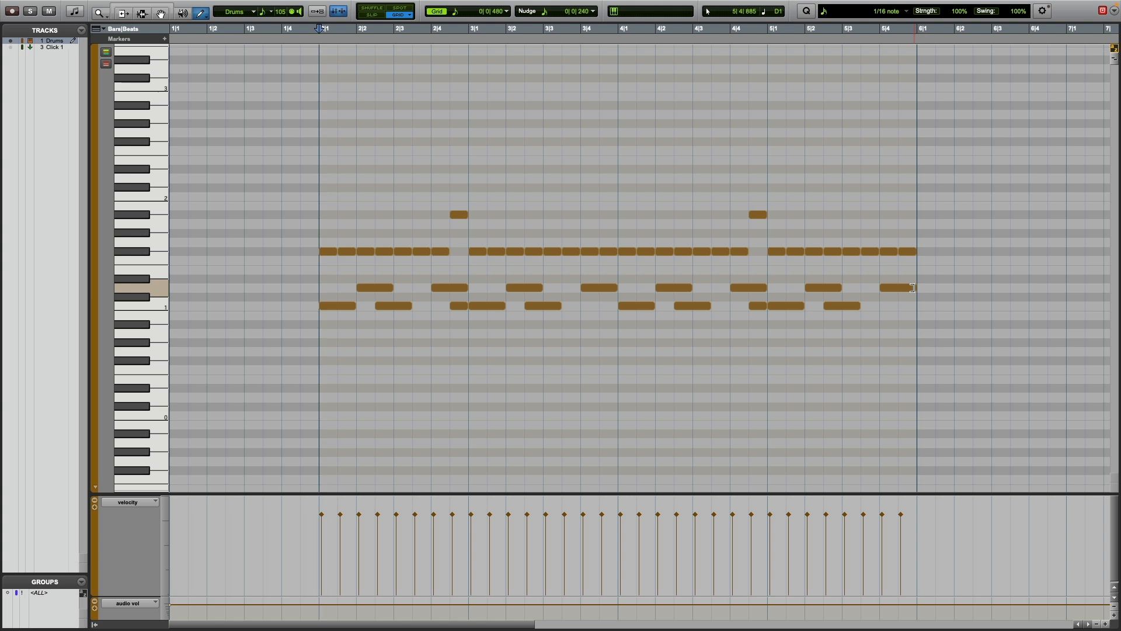
Shorten the last D1 snare in bar 5 to an eighth note and add two 1/16-note snares after it using a 1/16 grid.
drag(912, 287, 900, 288)
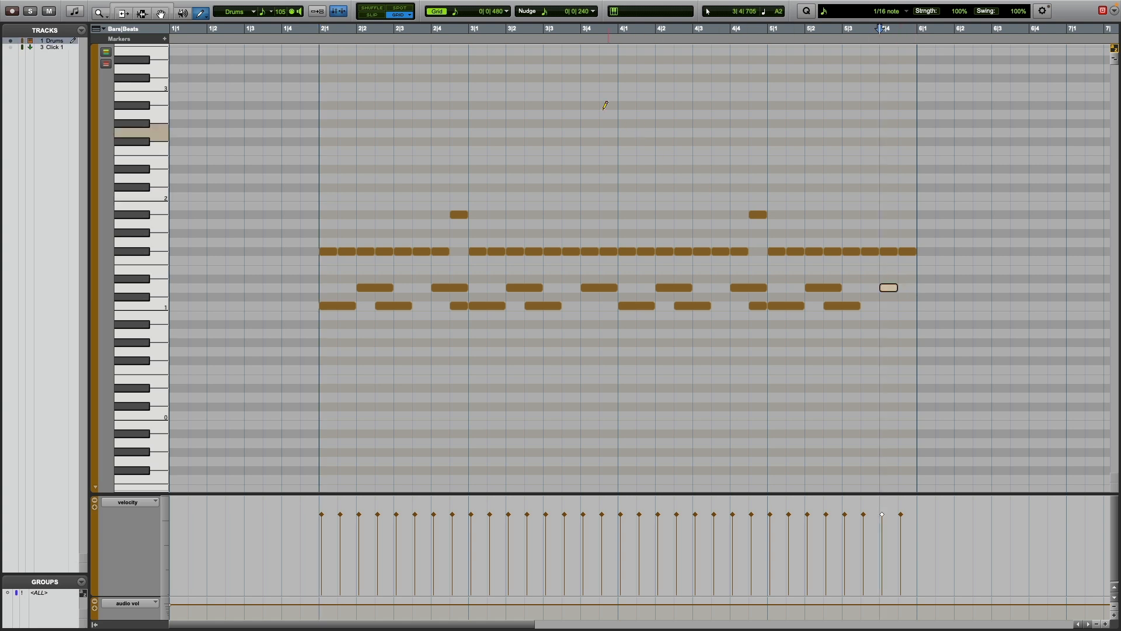
click(453, 16)
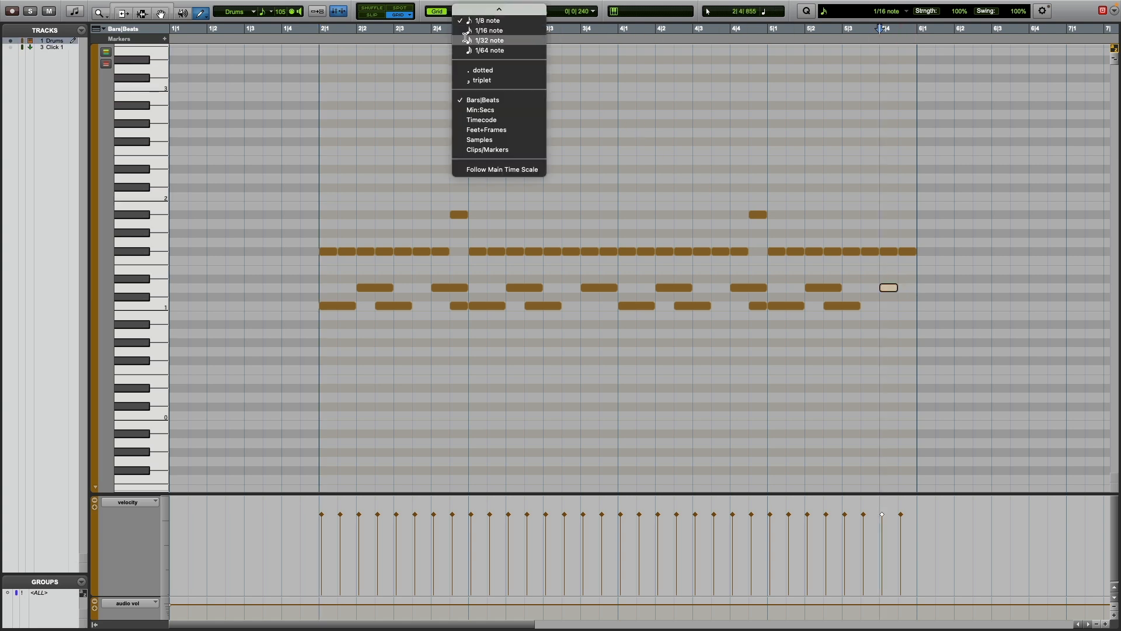
click(466, 33)
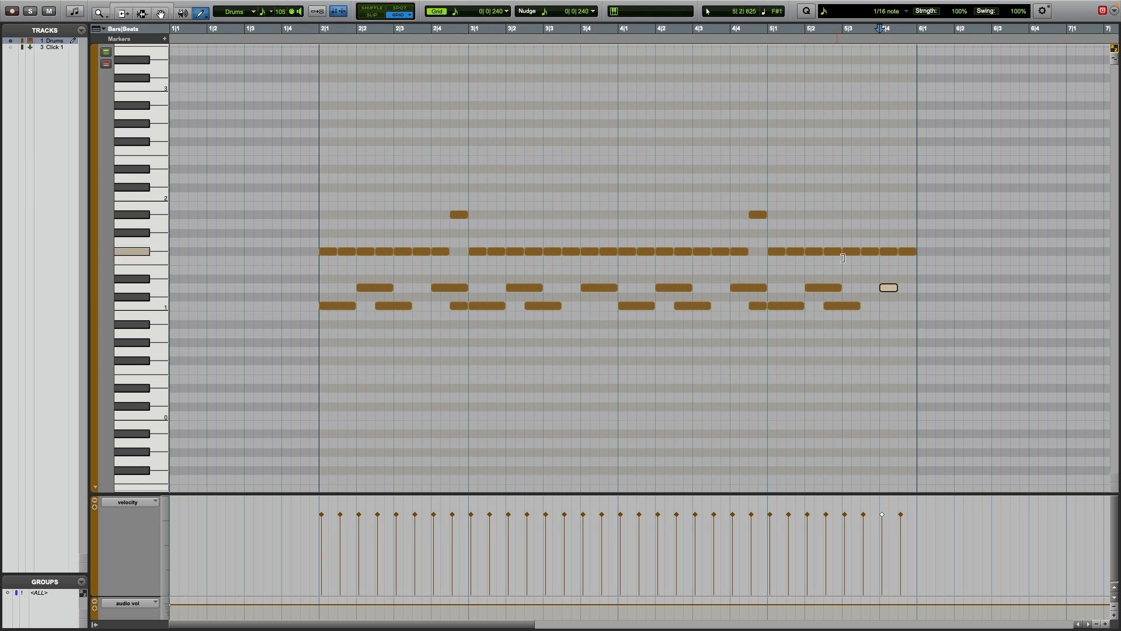
click(903, 287)
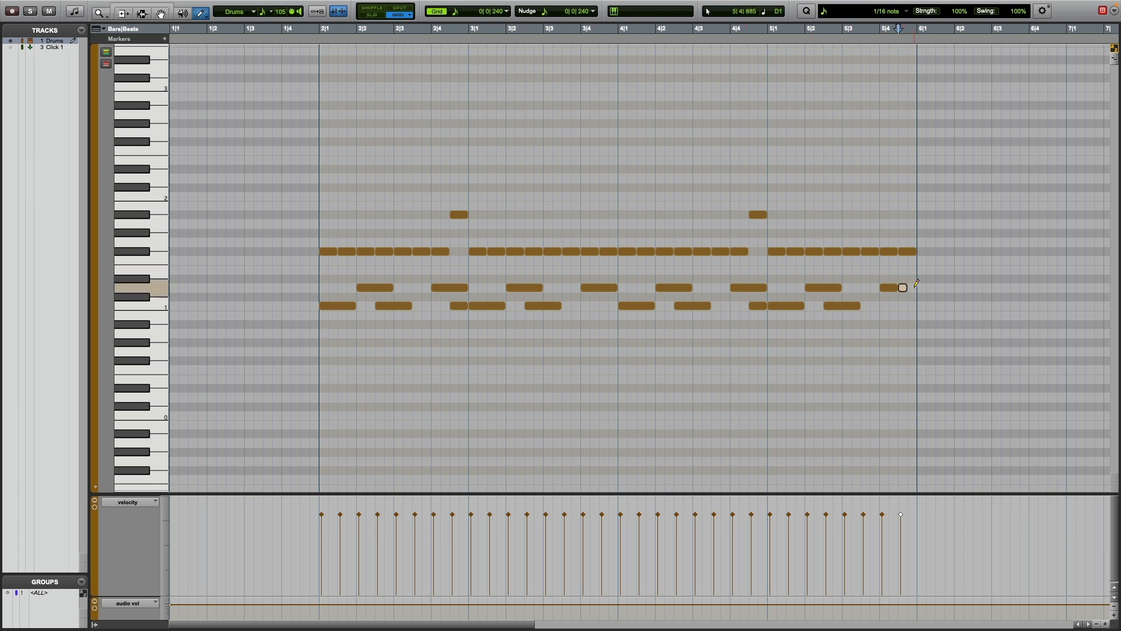
click(912, 287)
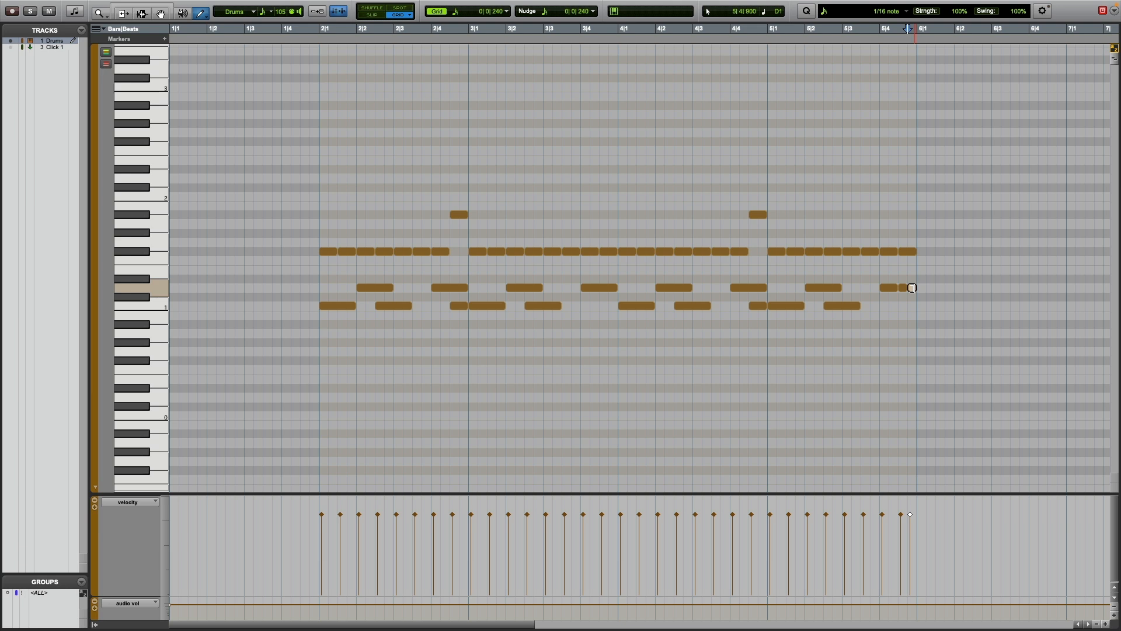
Delete the last two F#1 hi-hat notes in bar 5 and play the pattern from bar 4.
click(891, 255)
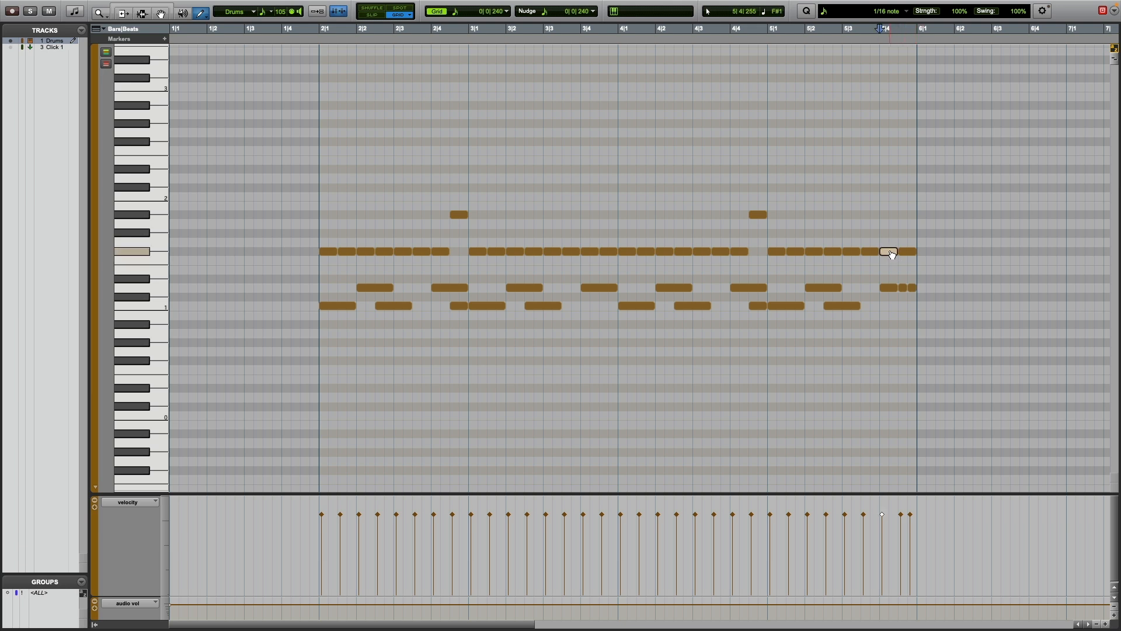
alt+click(890, 251)
alt+click(907, 252)
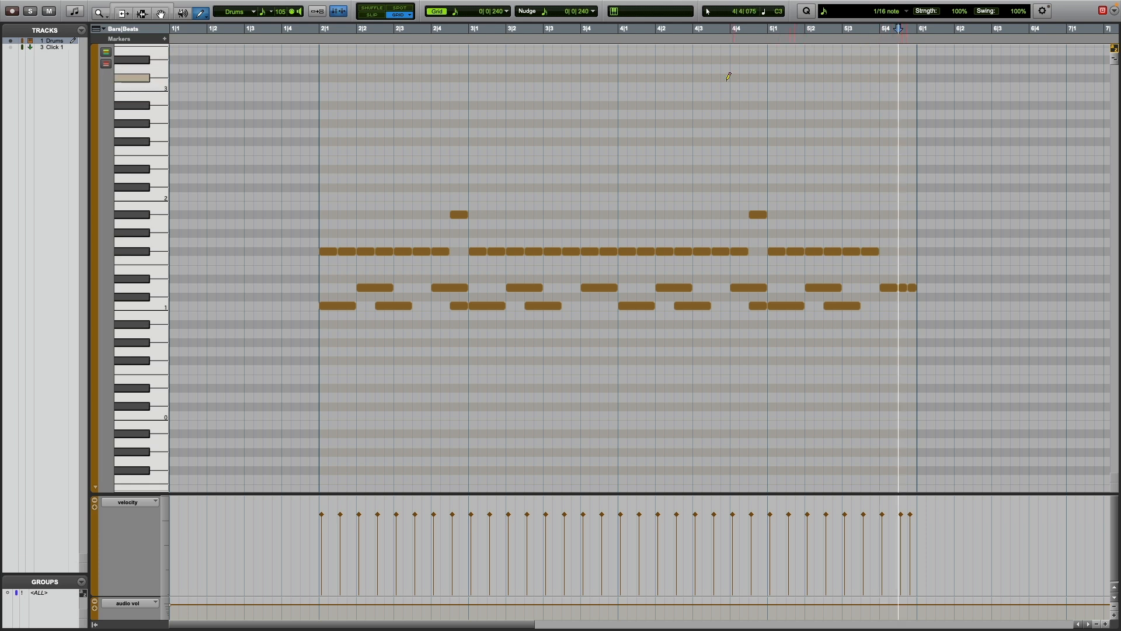
click(618, 32)
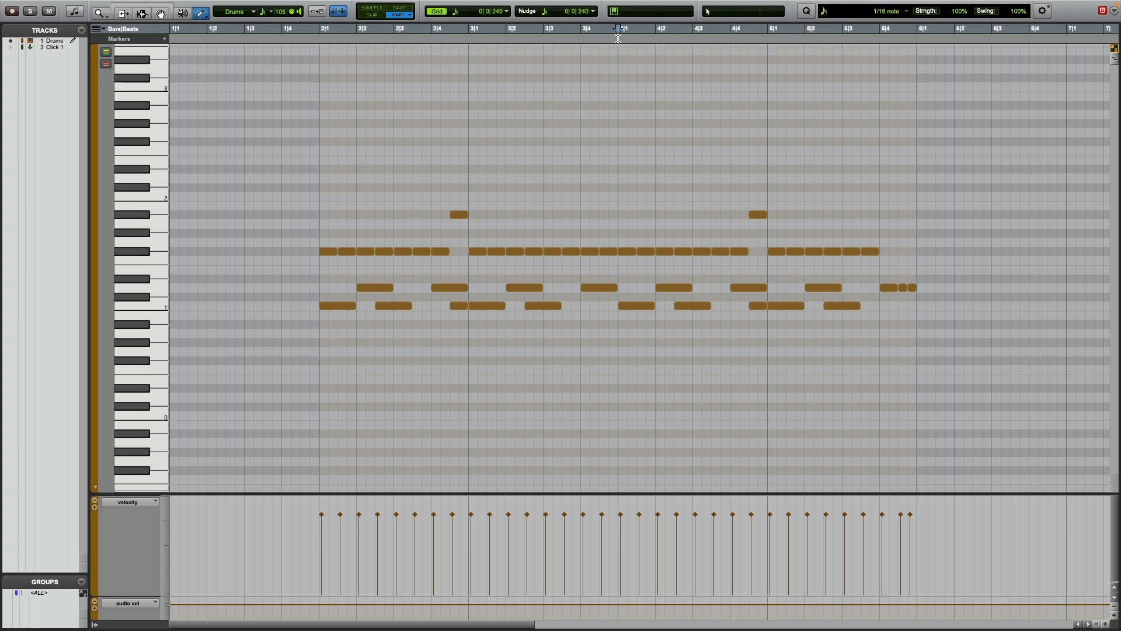
key(space)
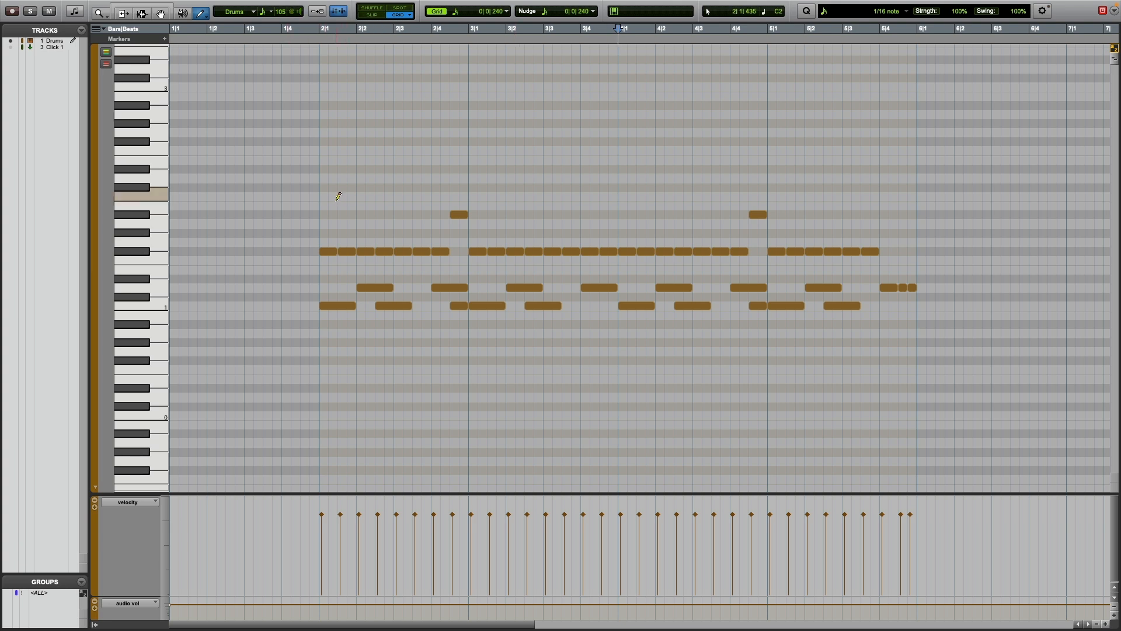
Select all the drum notes in bars 2 through 5 and duplicate them into bars 6 through 9.
key(F6+F7)
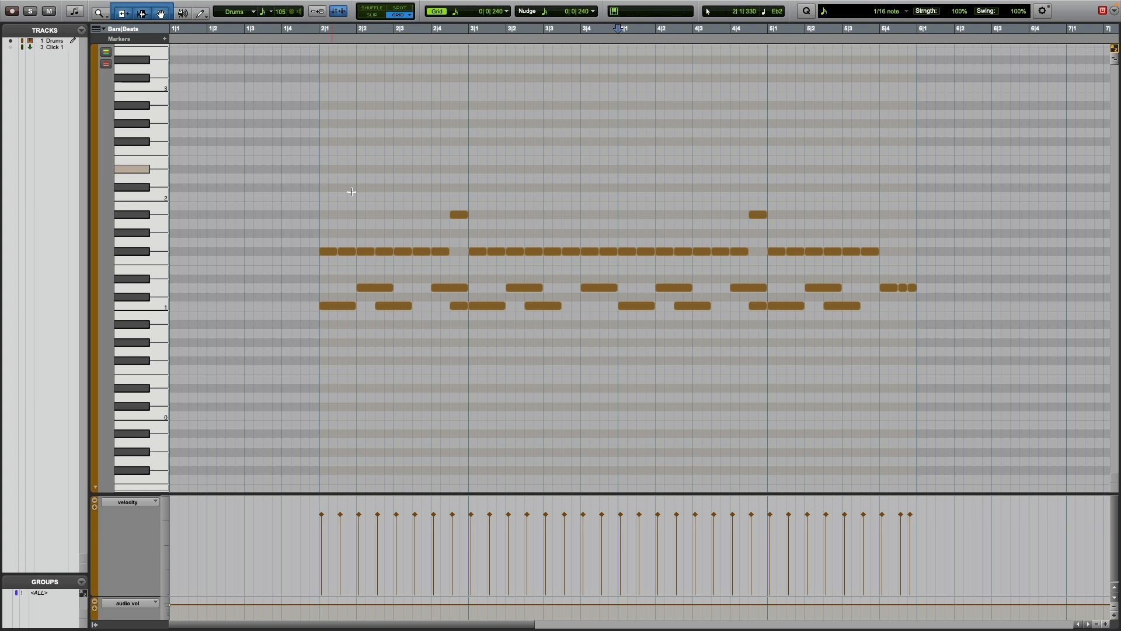
drag(330, 185, 908, 382)
key(ctrl+d)
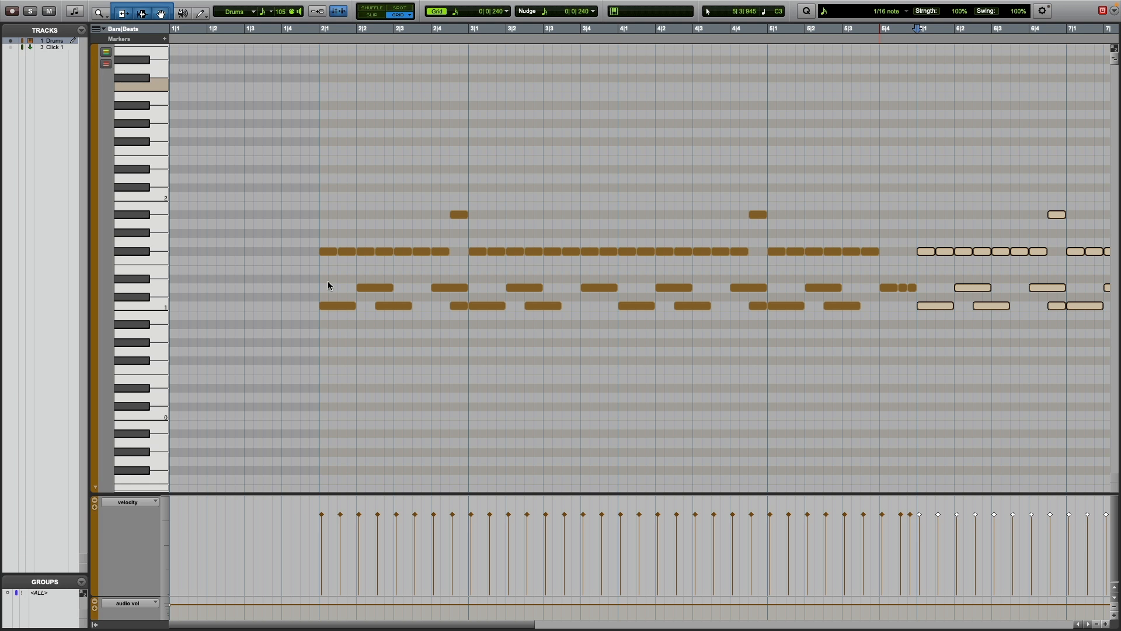
Transpose the first hi-hat note of bar 2 up to C#2 and delete the F#1 hi-hat note right after it.
click(331, 251)
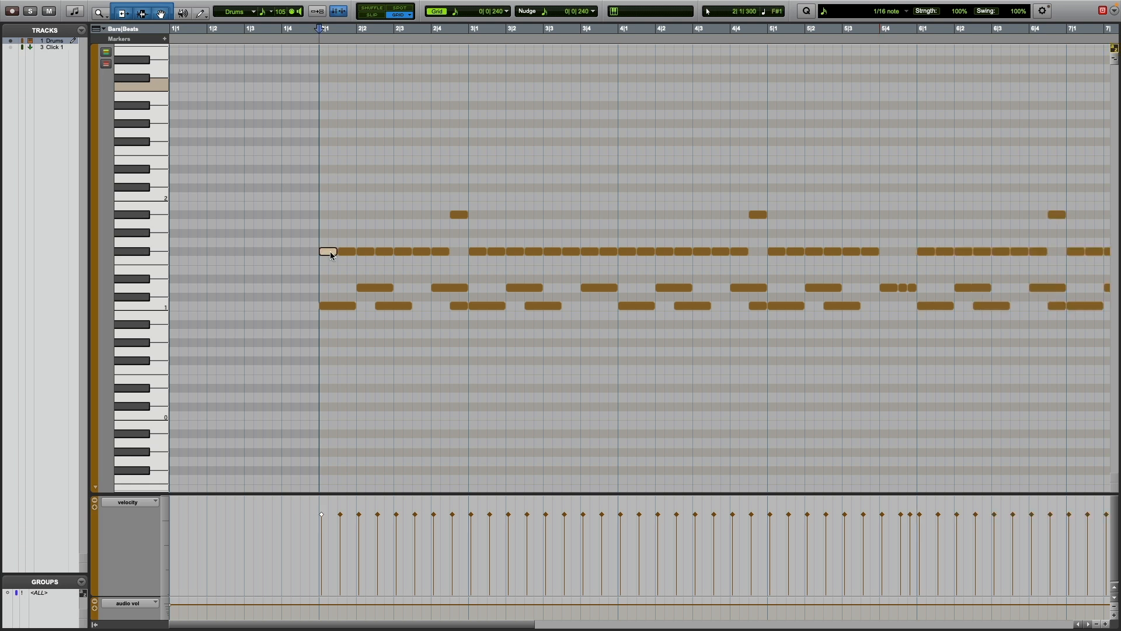
key(Up)
key(Up)
key(Up)
key(Up)
key(Up)
key(Up)
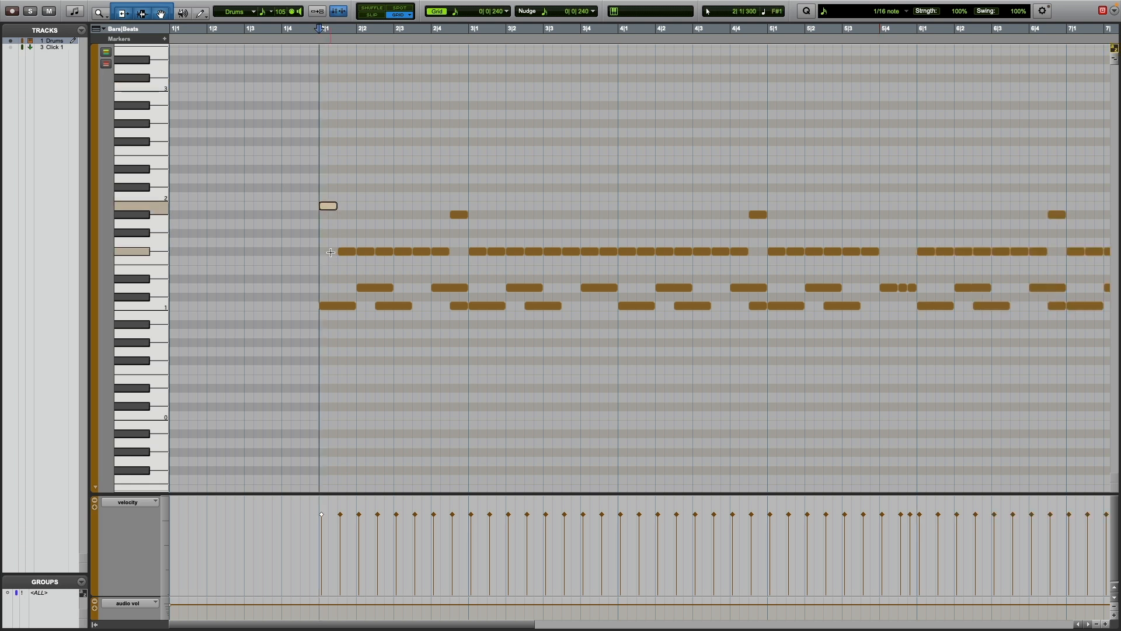
key(Up)
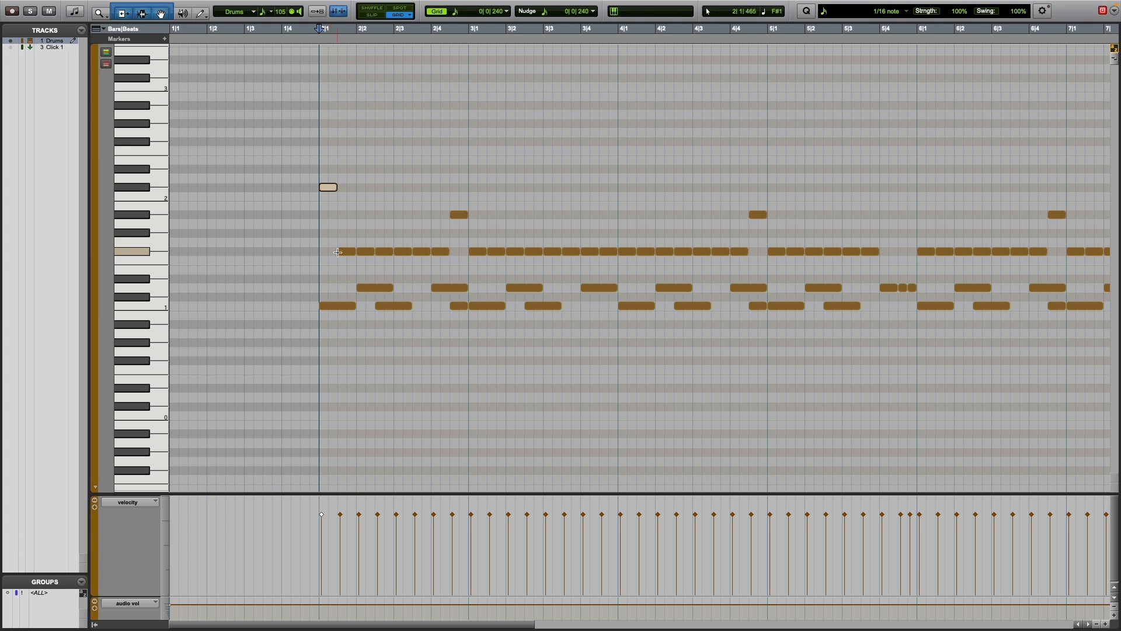
click(352, 254)
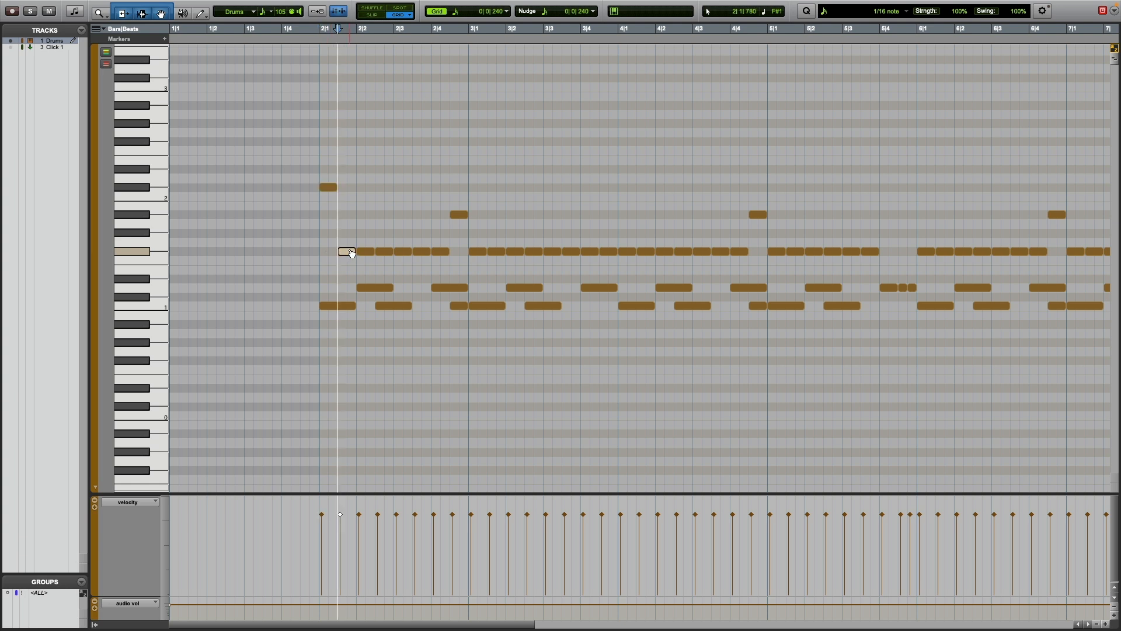
key(Delete)
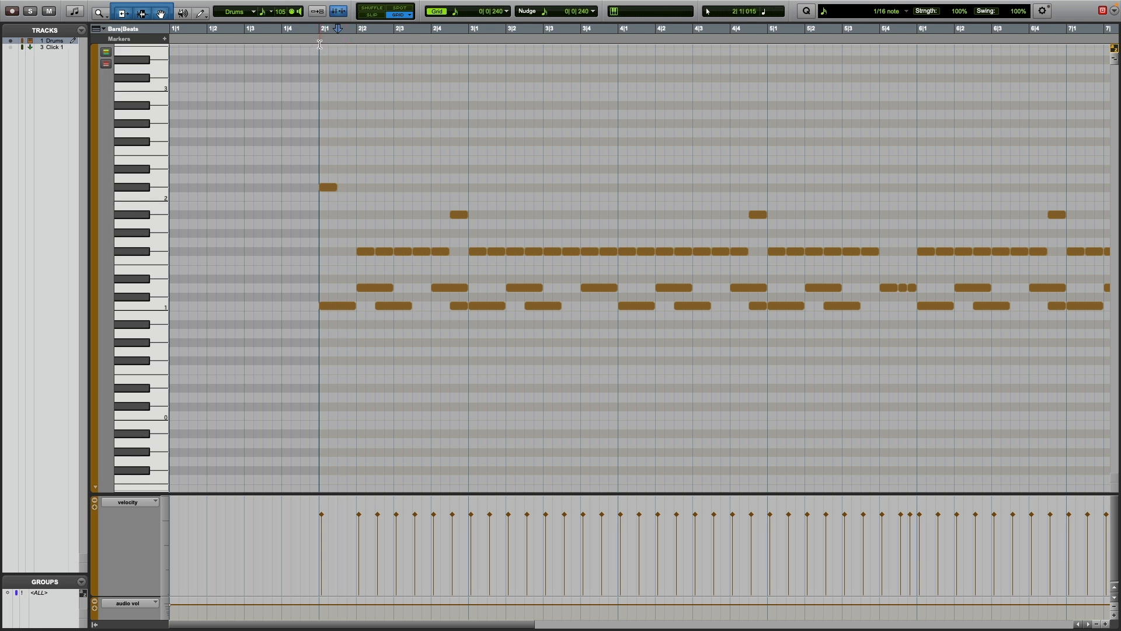
Play back the full eight-bar drum pattern from bar 2 with all of it in view.
key(r)
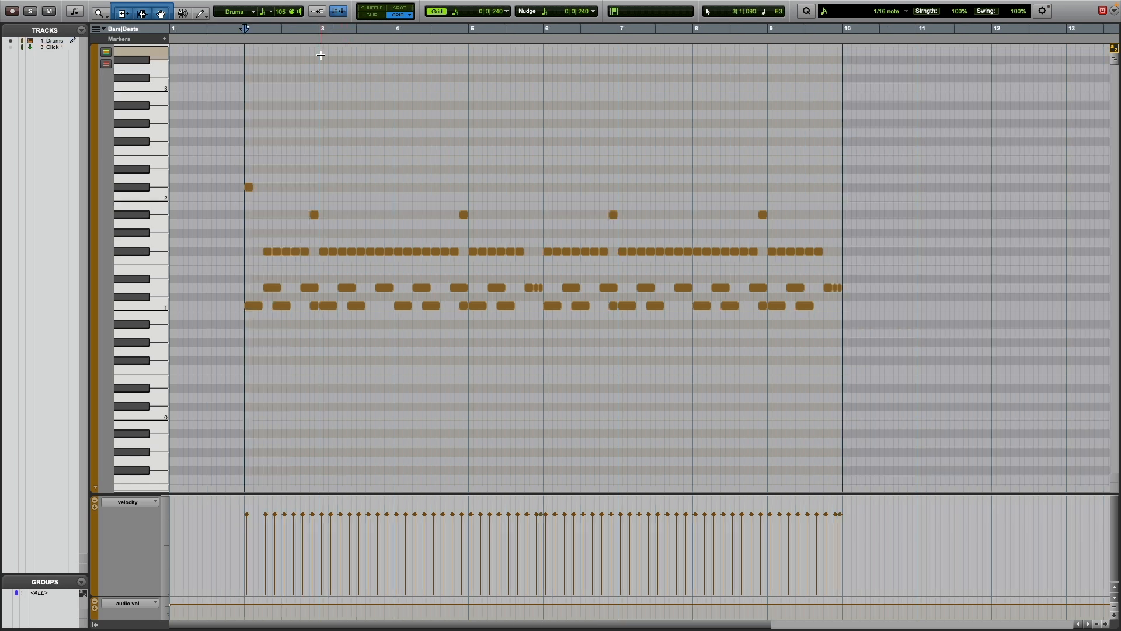
key(space)
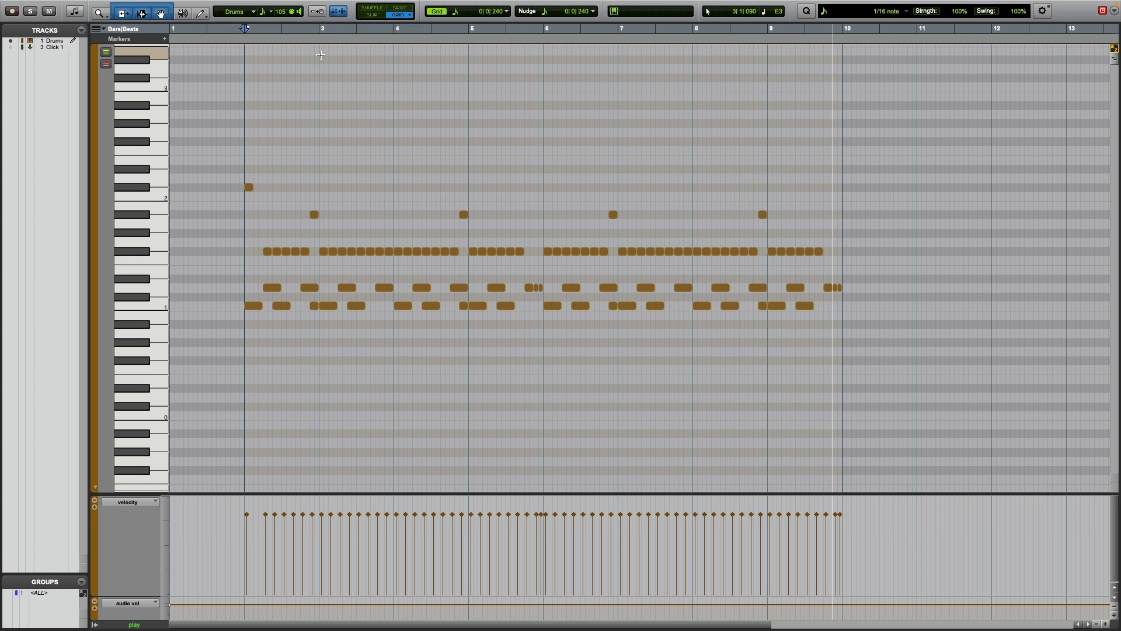
key(space)
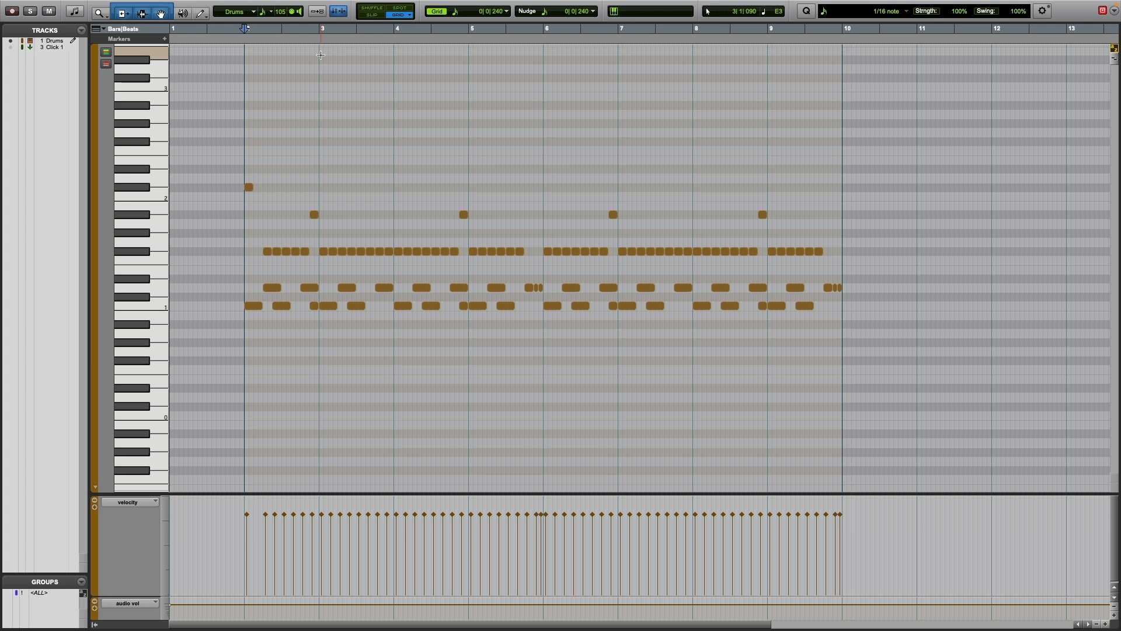